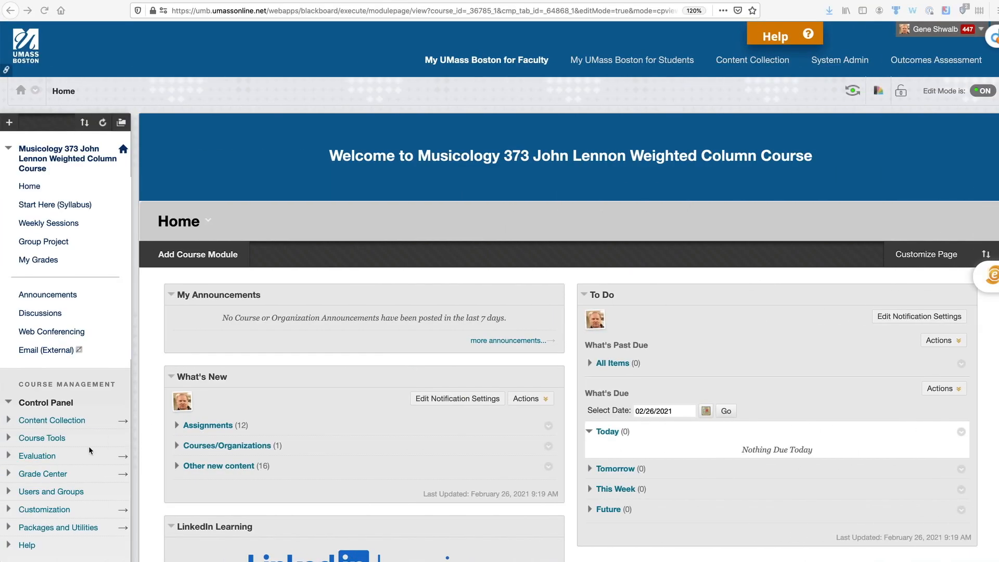
Open the Column Organization page of the course's Full Grade Center.
left_click(45, 473)
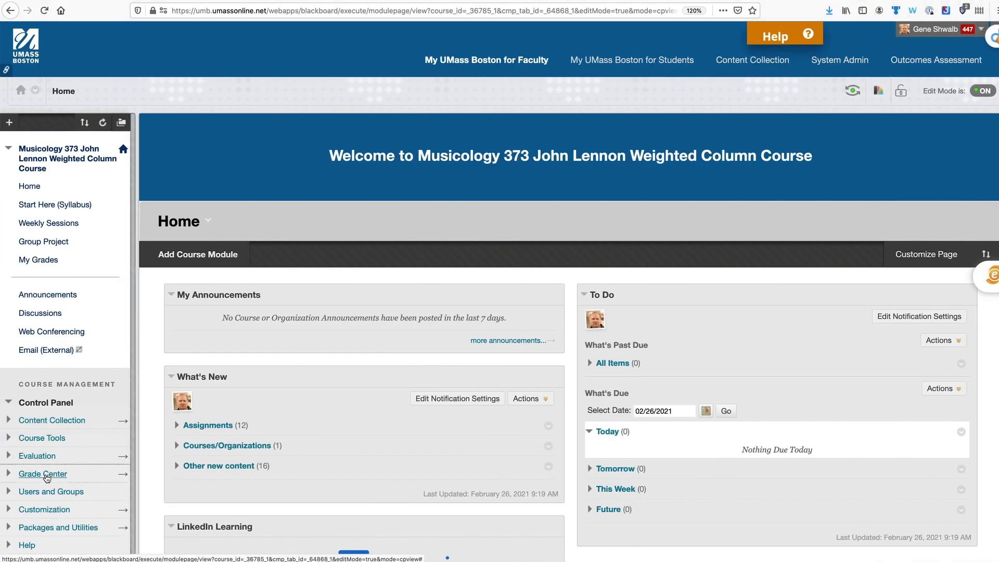
left_click(48, 500)
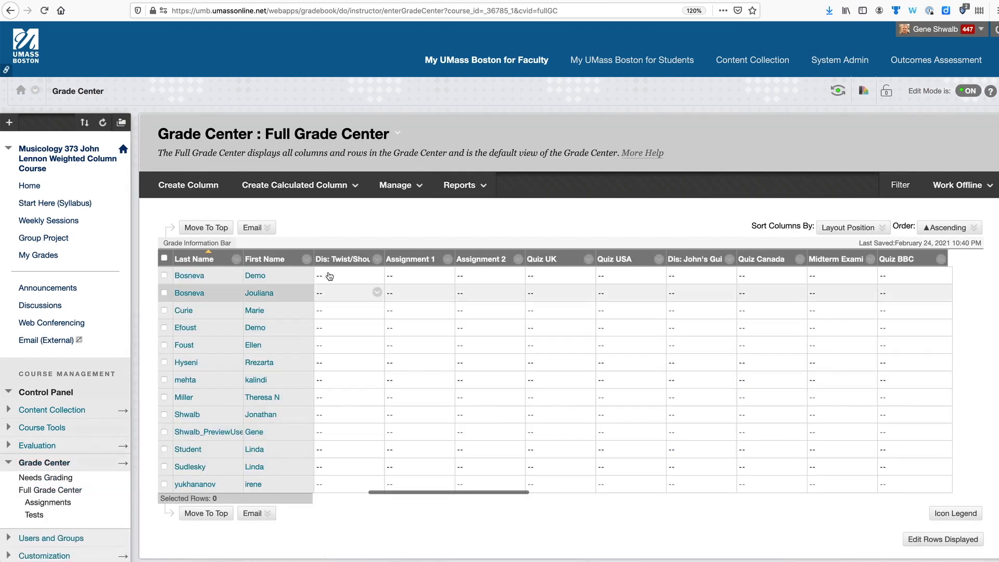
left_click(407, 187)
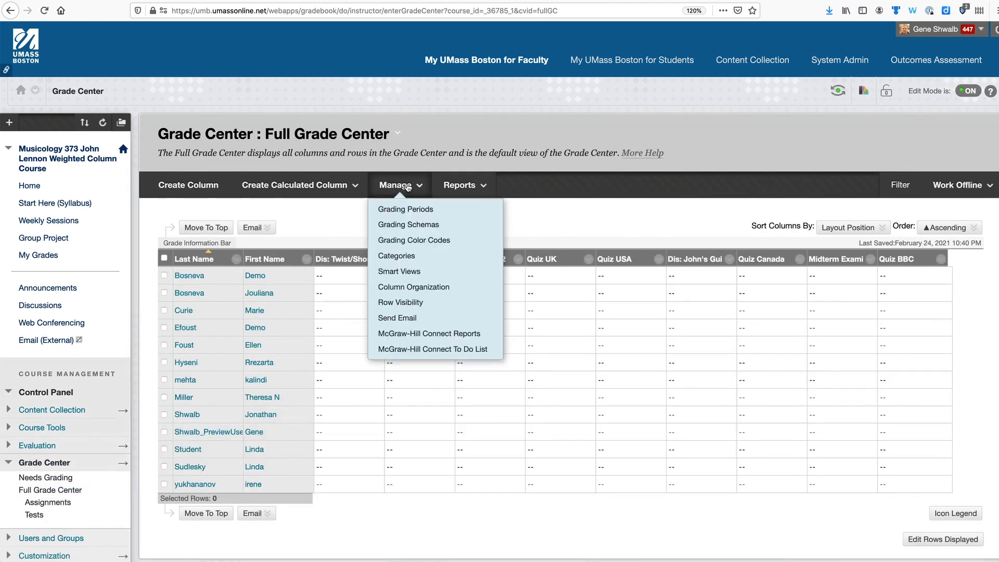
left_click(393, 289)
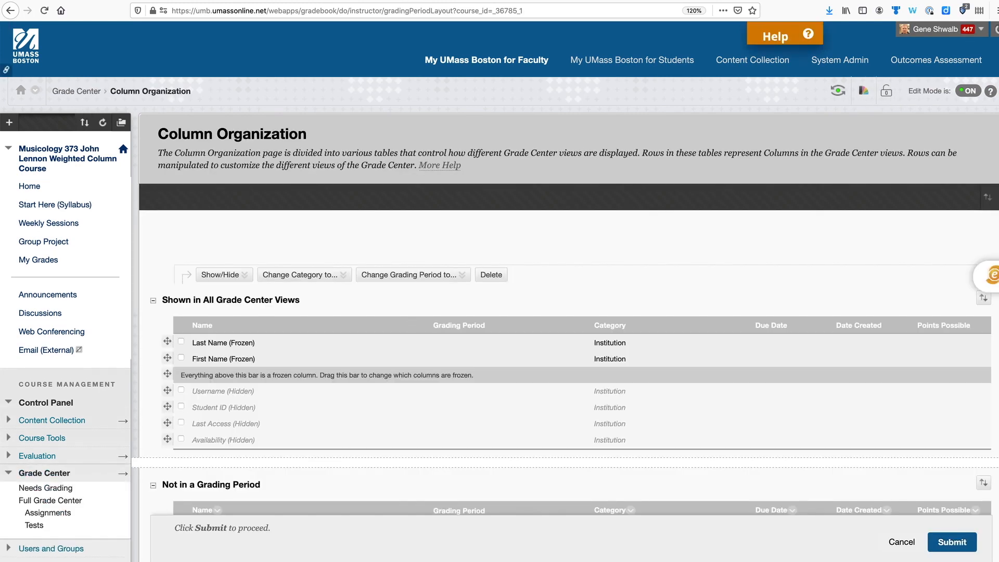
Sort the columns that are not in a grading period by category in ascending order.
scroll(520, 312, "down", 5)
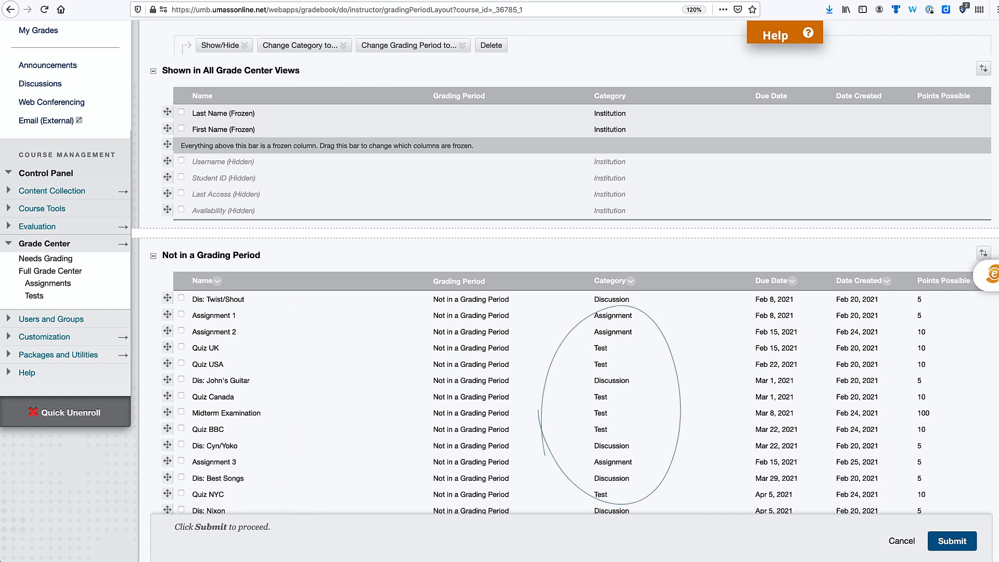
scroll(98, 516, "down", 3)
scroll(97, 516, "down", 5)
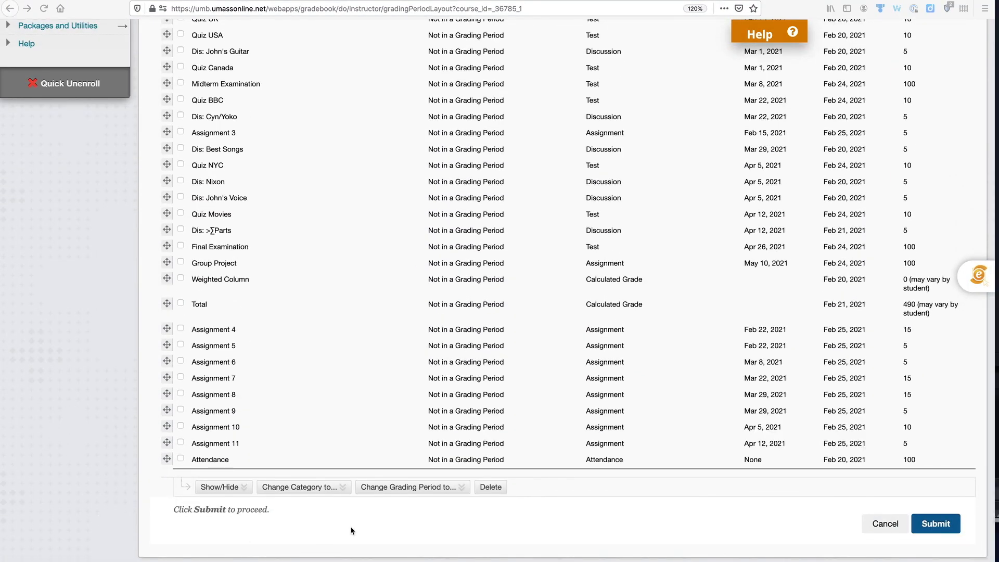
left_click(345, 487)
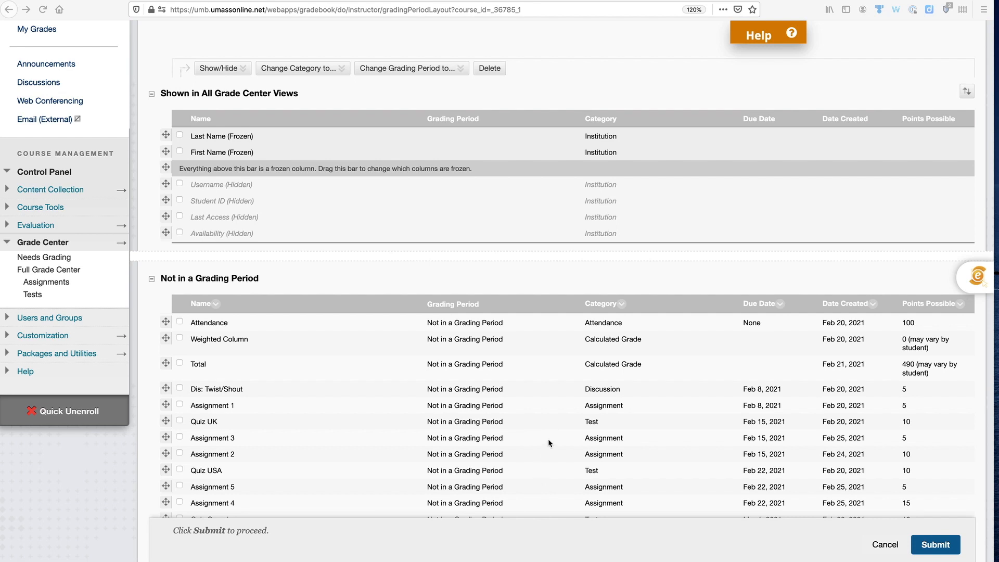
left_click(622, 305)
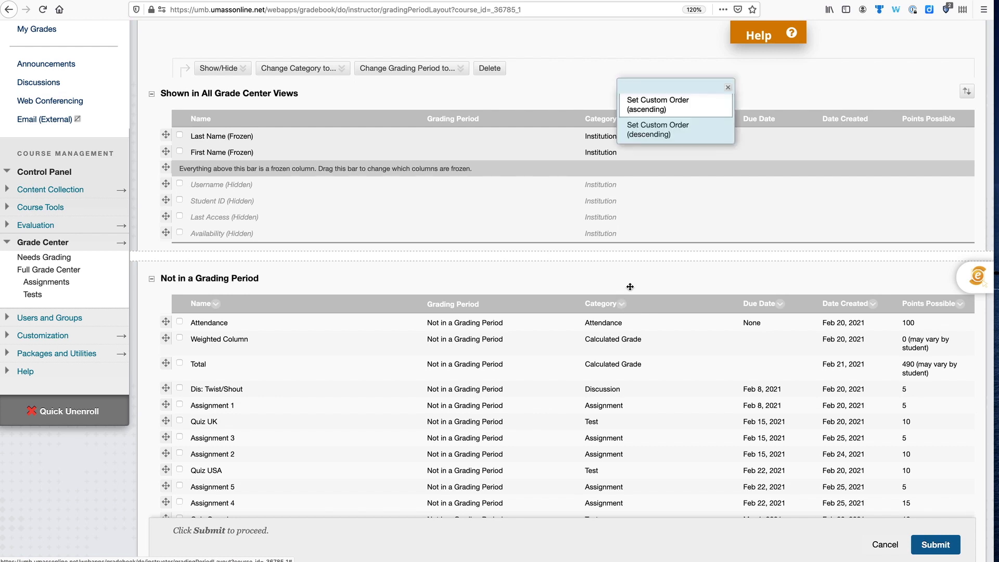
left_click(666, 104)
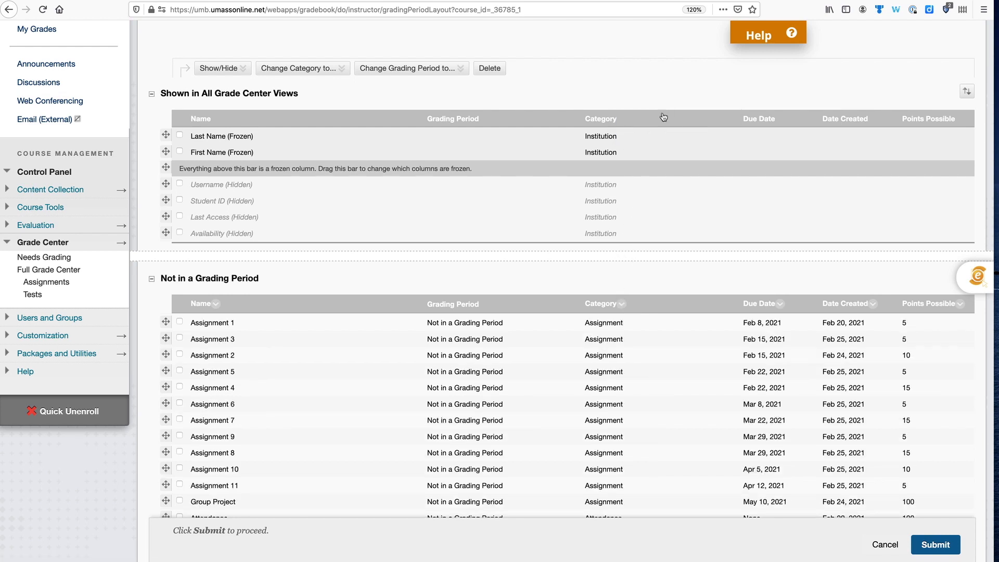
Change the category of the Midterm Examination and Final Examination columns to No Category.
scroll(664, 390, "down", 6)
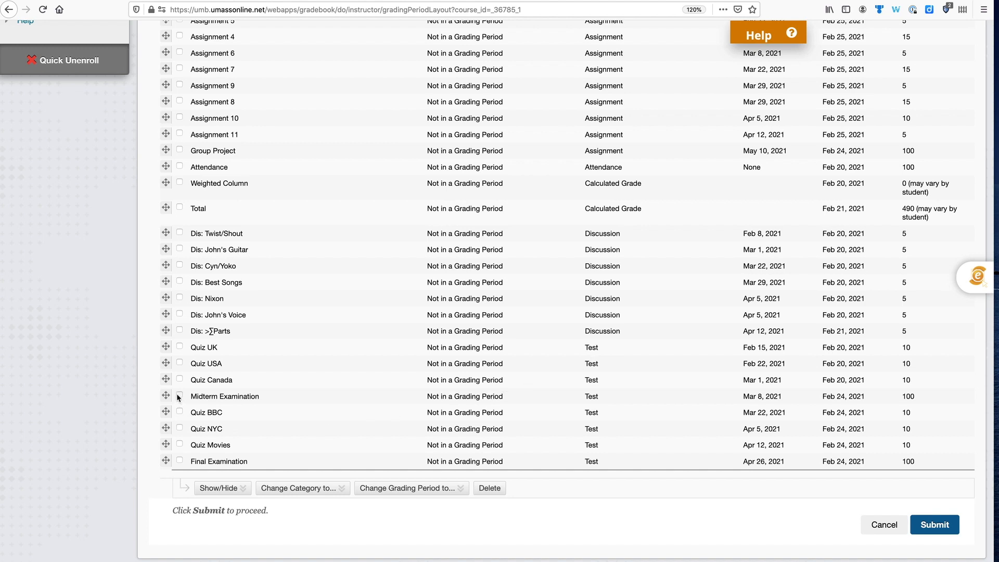
left_click(180, 460)
left_click(331, 488)
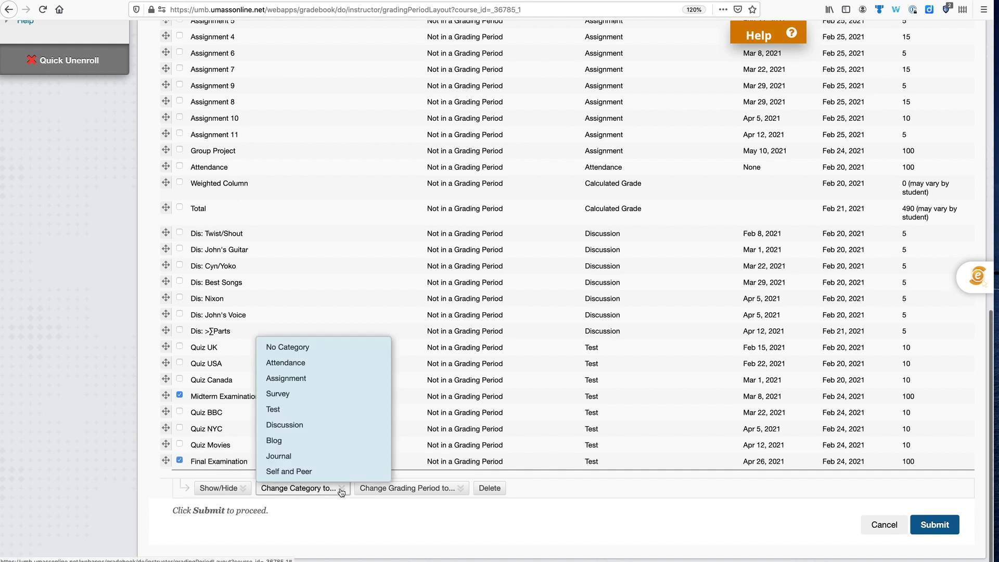
left_click(318, 345)
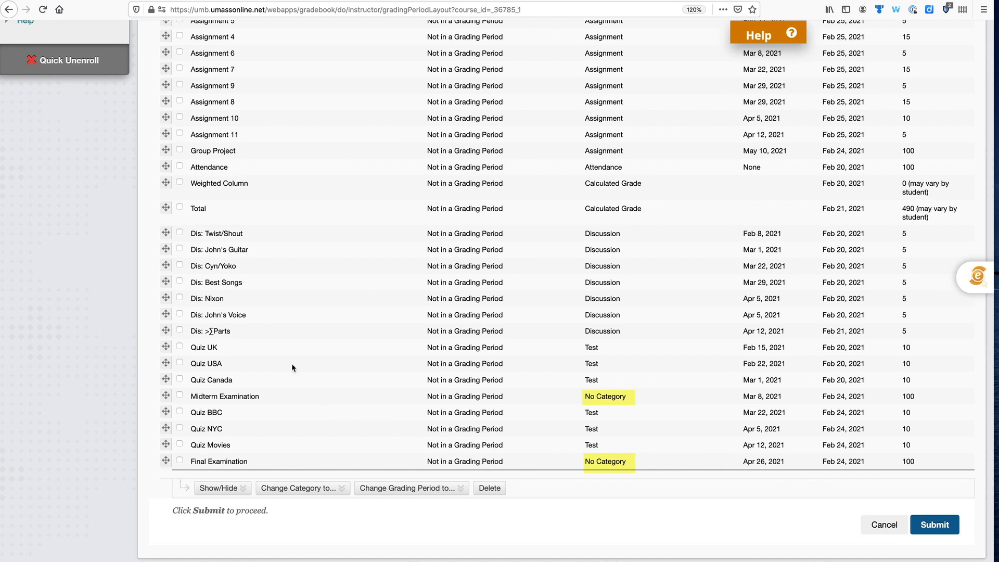
Change the Group Project column's category to No Category and submit the column organization changes.
left_click(179, 151)
left_click(326, 486)
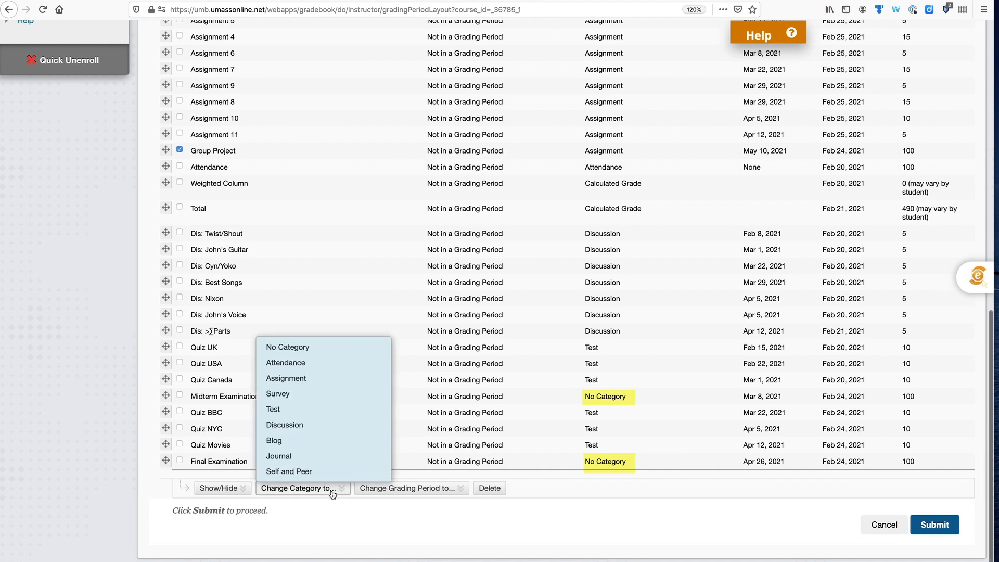
left_click(311, 348)
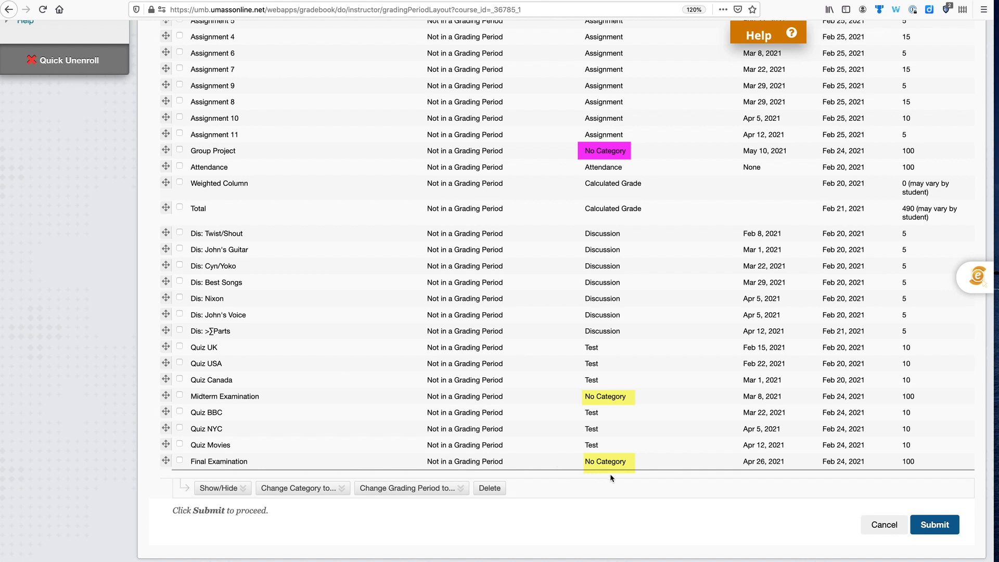
left_click(934, 524)
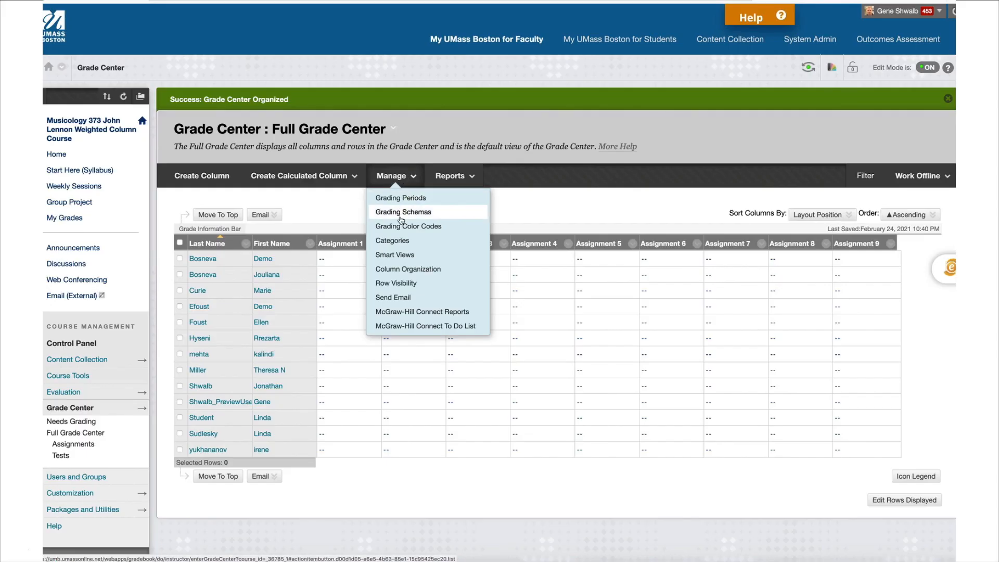
Reopen Column Organization and sort the columns not in a grading period by due date in ascending order.
left_click(400, 268)
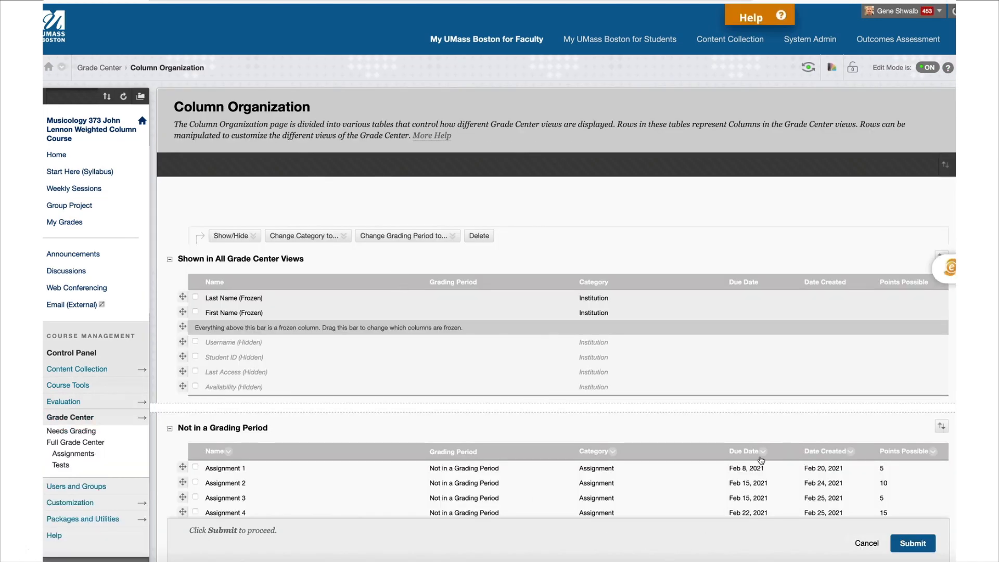
left_click(763, 451)
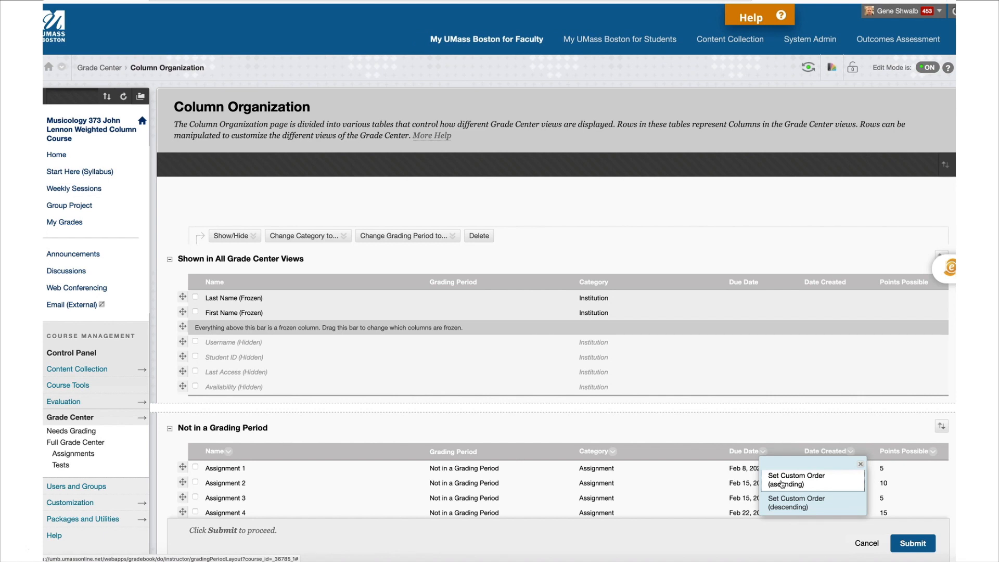
left_click(781, 483)
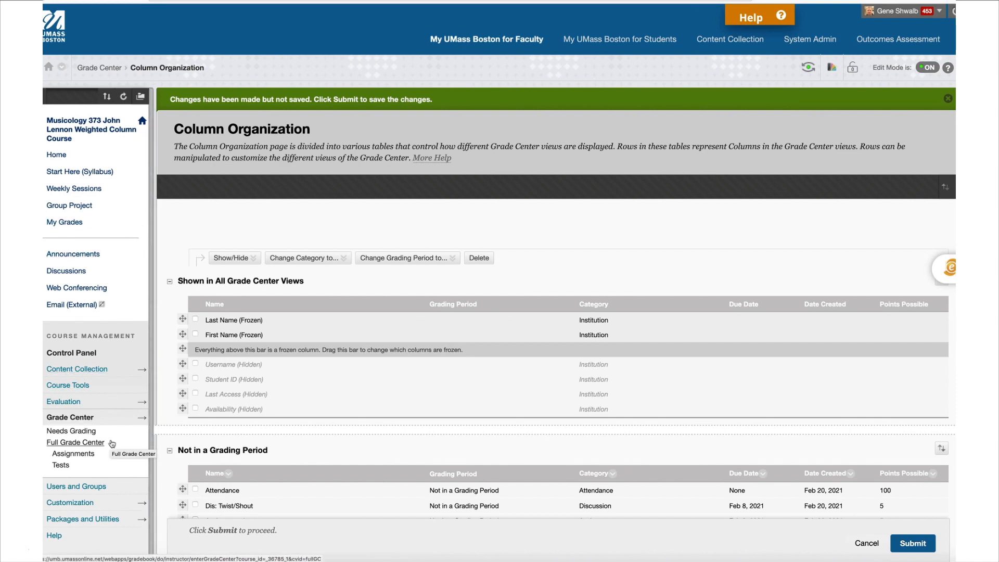
Move the Weighted Column row above Attendance as the first column not in a grading period, and submit the changes.
scroll(312, 505, "down", 4)
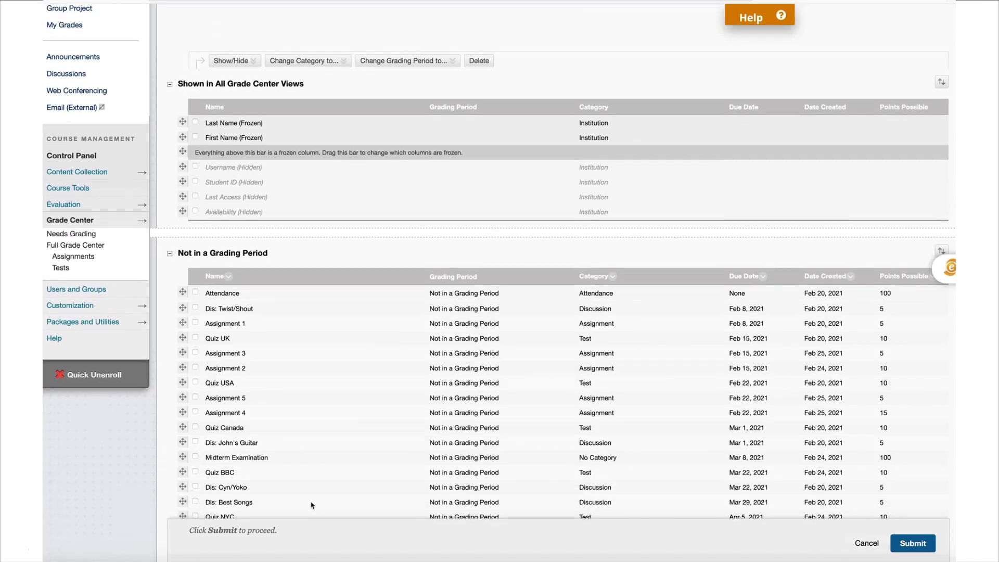
scroll(311, 505, "down", 2)
scroll(304, 497, "down", 2)
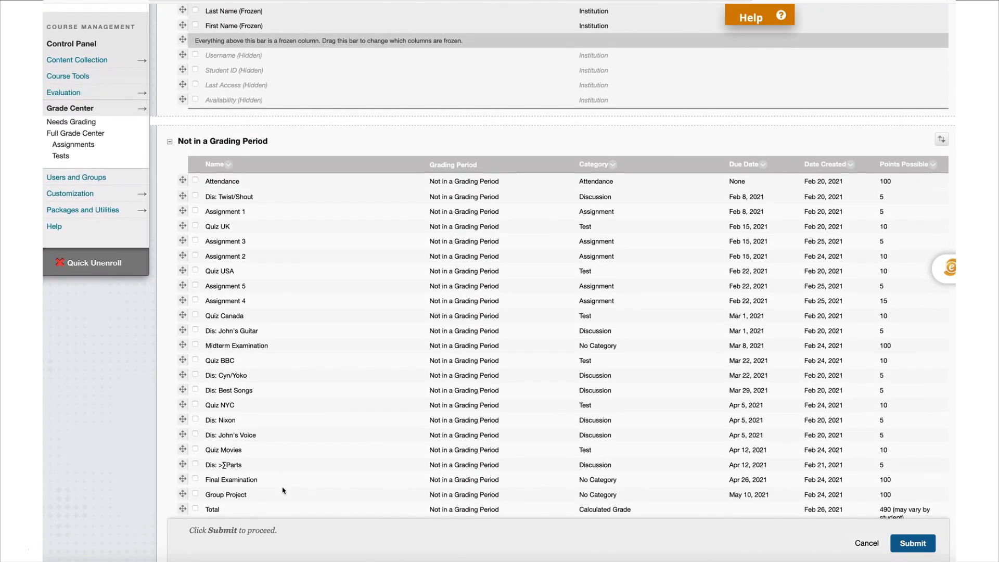
scroll(282, 491, "down", 1)
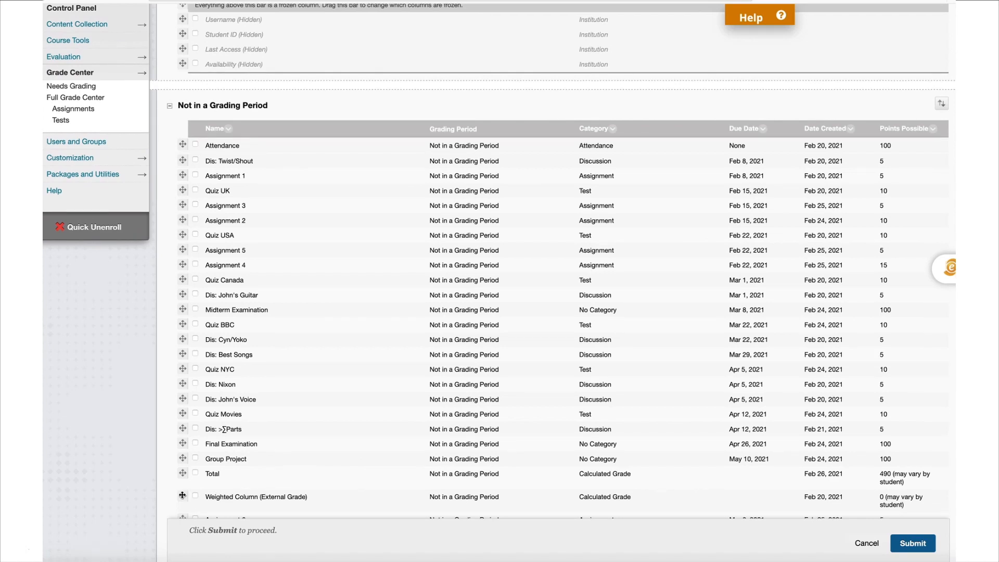
left_click_drag(182, 494, 195, 418)
left_click_drag(201, 286, 189, 151)
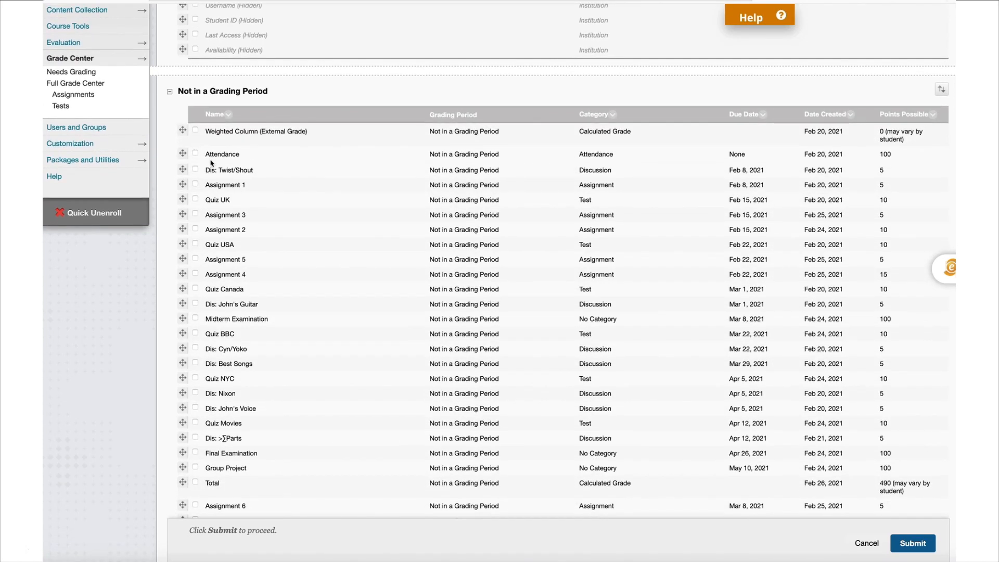
left_click(929, 544)
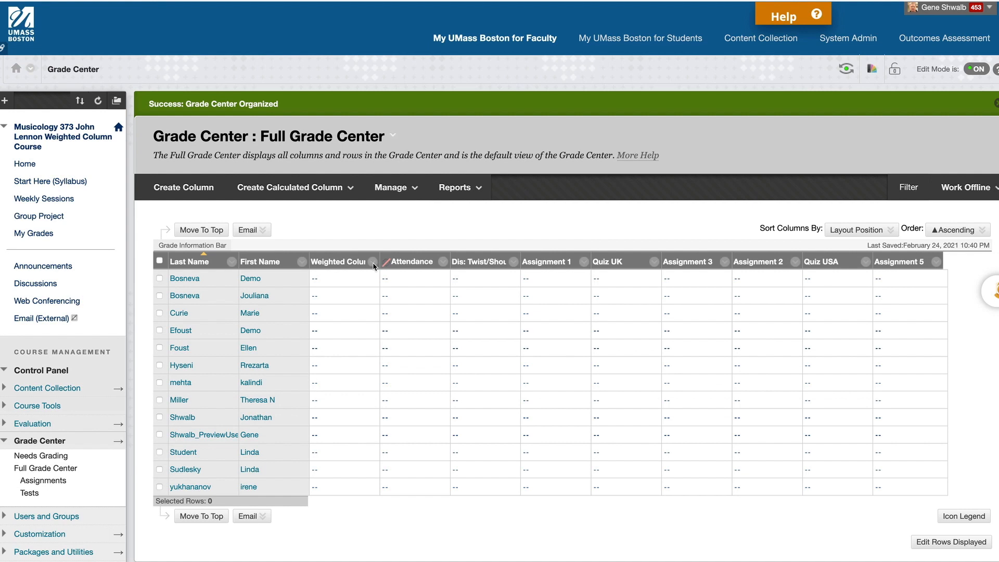
Hide the Weighted Column from students and set it as the external grade.
left_click(373, 261)
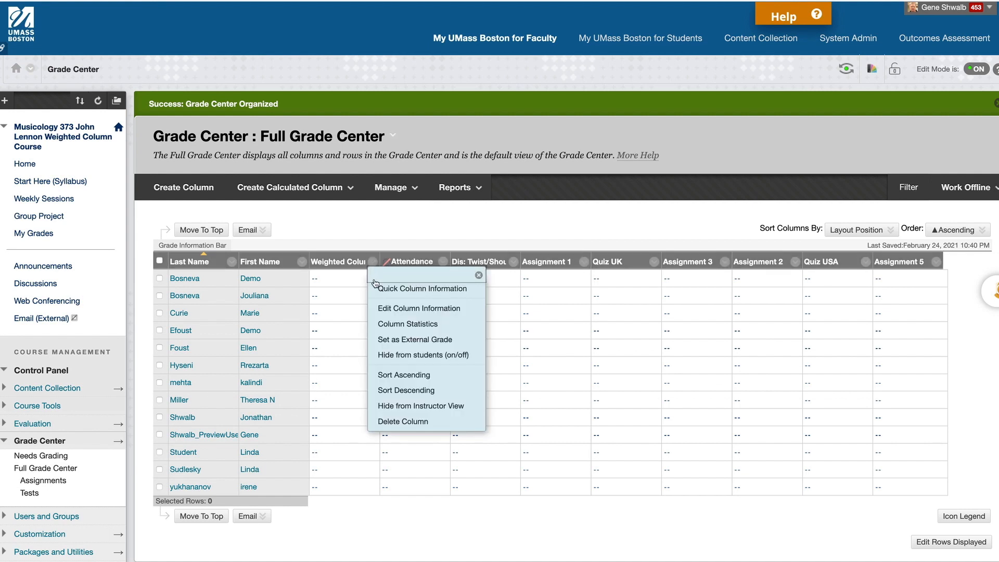
left_click(385, 355)
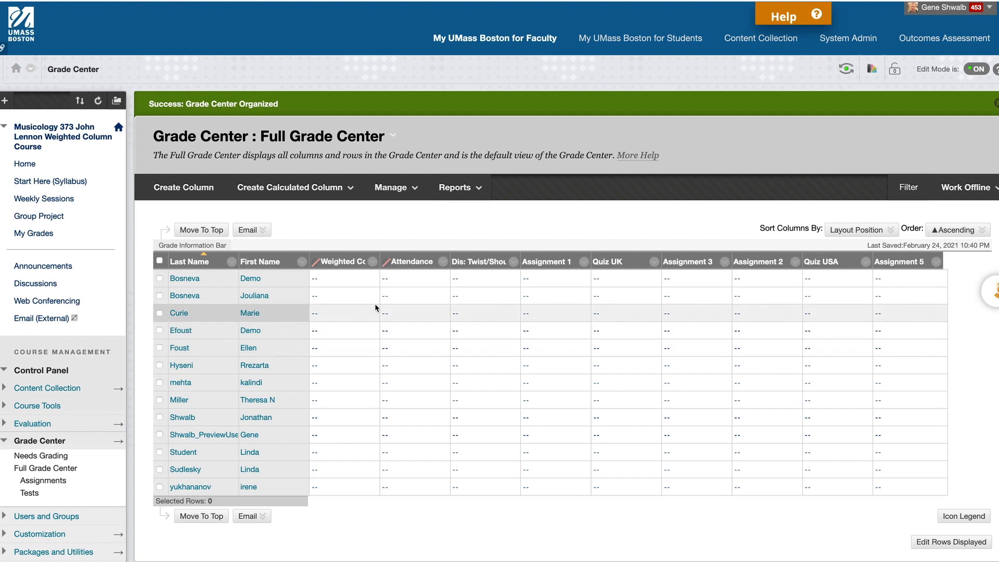
left_click(373, 261)
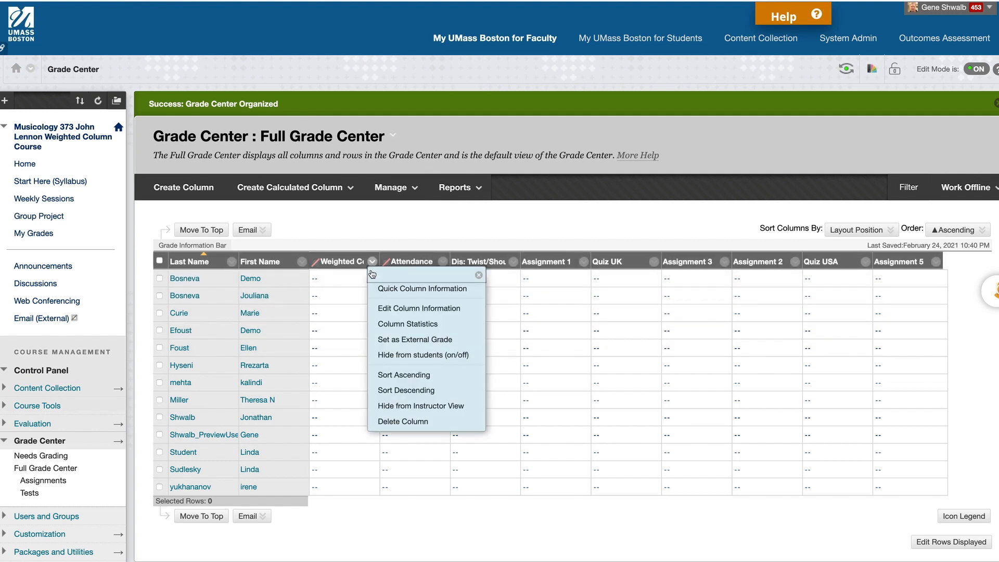
left_click(385, 340)
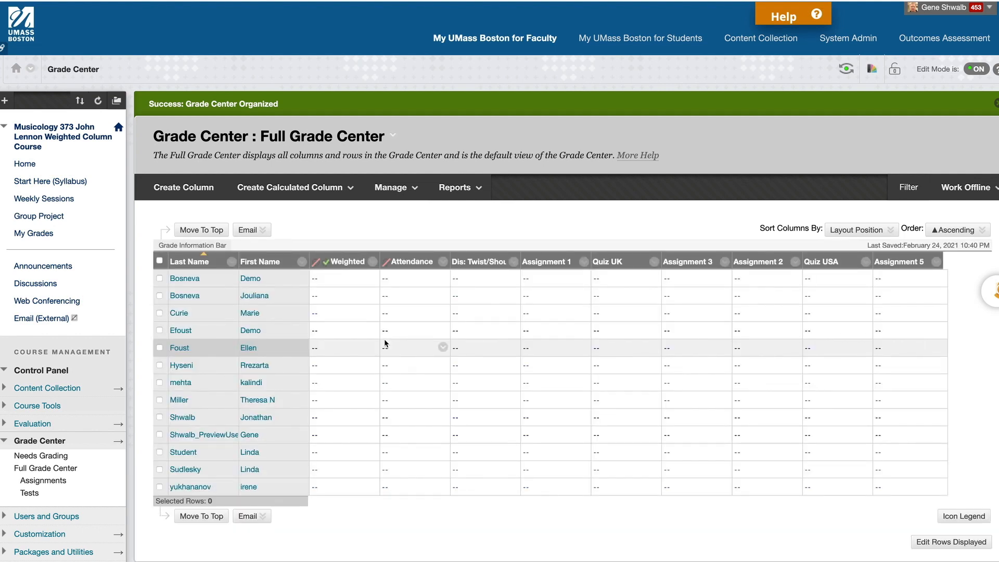
Open the Weighted Column's information for editing and set its primary display to UMB Letter.
left_click(372, 262)
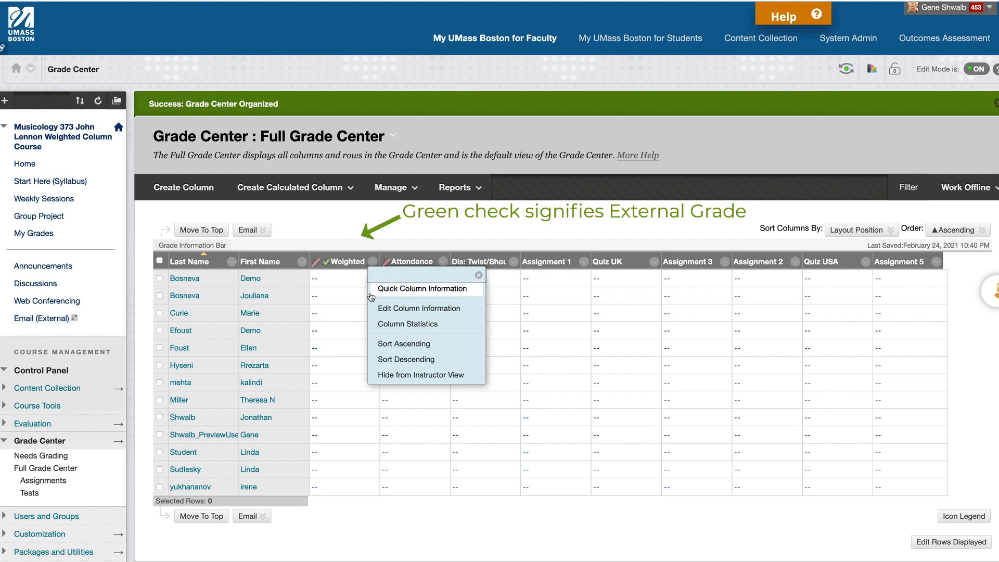
left_click(379, 308)
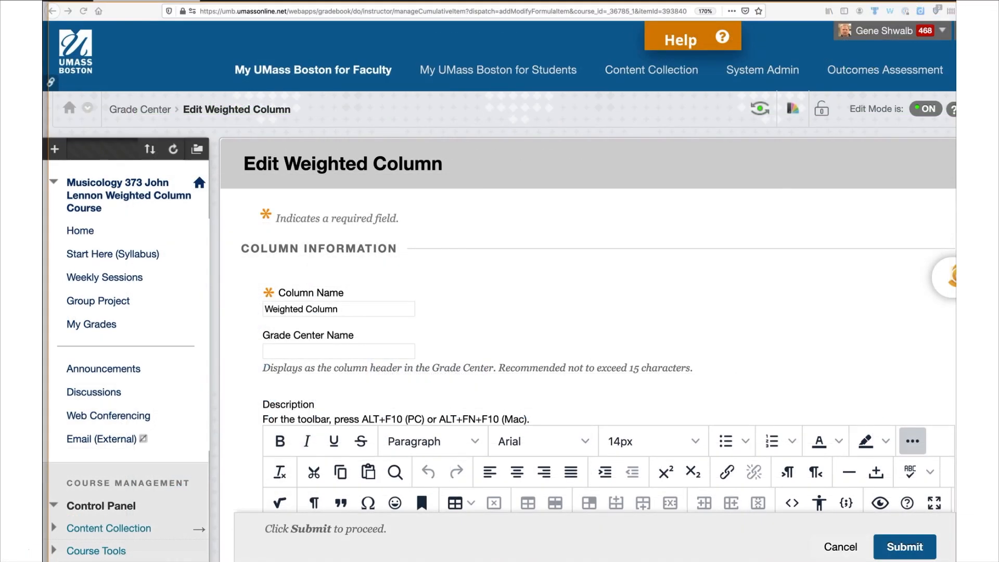
scroll(621, 551, "down", 5)
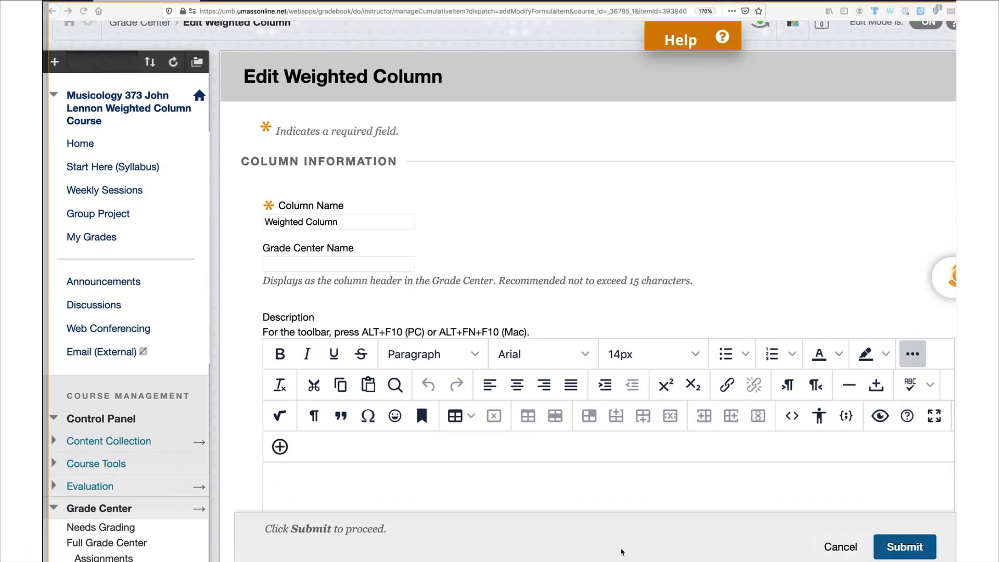
scroll(621, 551, "down", 2)
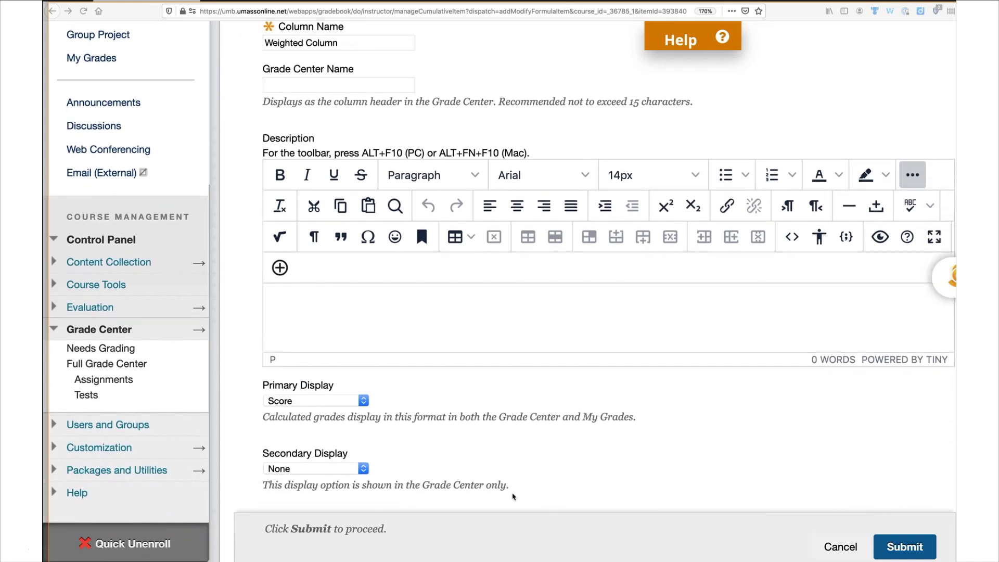
scroll(362, 401, "up", 1)
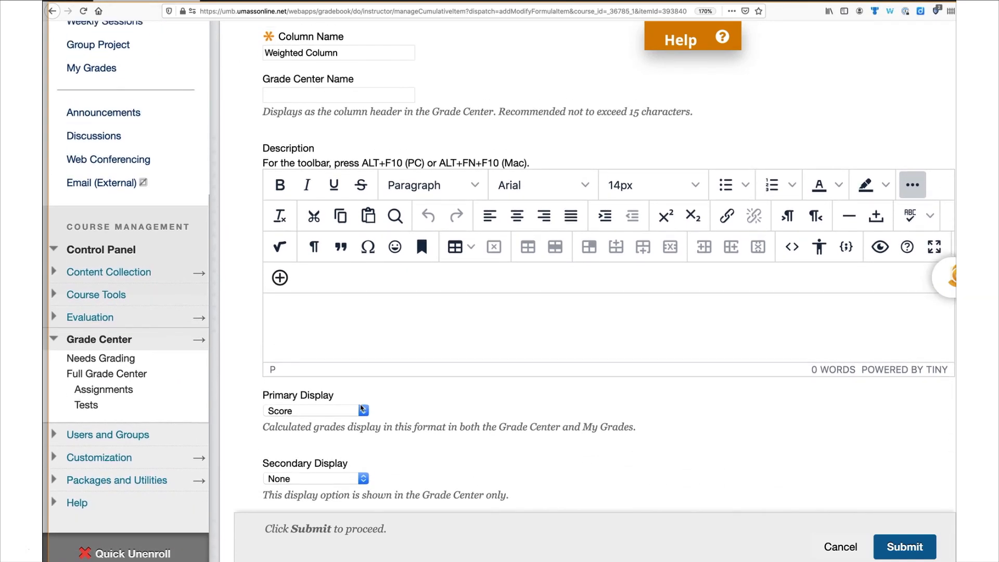
left_click(362, 408)
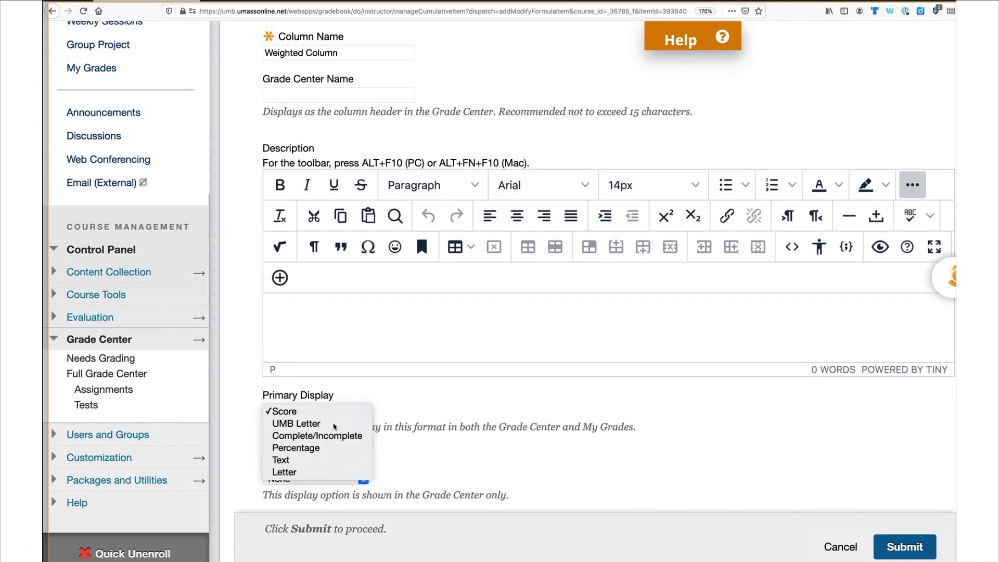
left_click(334, 423)
Set the Weighted Column's secondary display to Percentage.
scroll(333, 423, "down", 1)
scroll(333, 423, "down", 1)
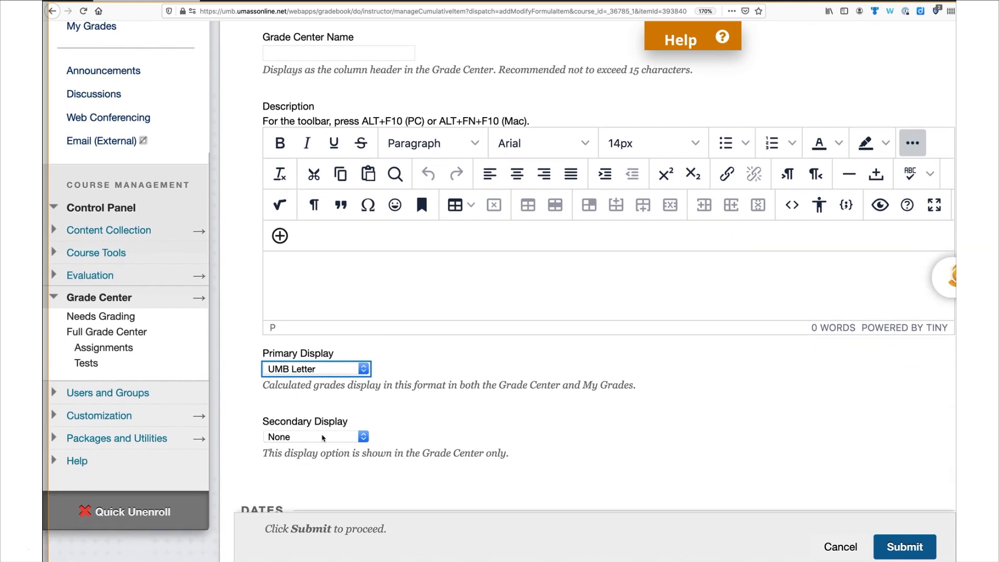
left_click(321, 436)
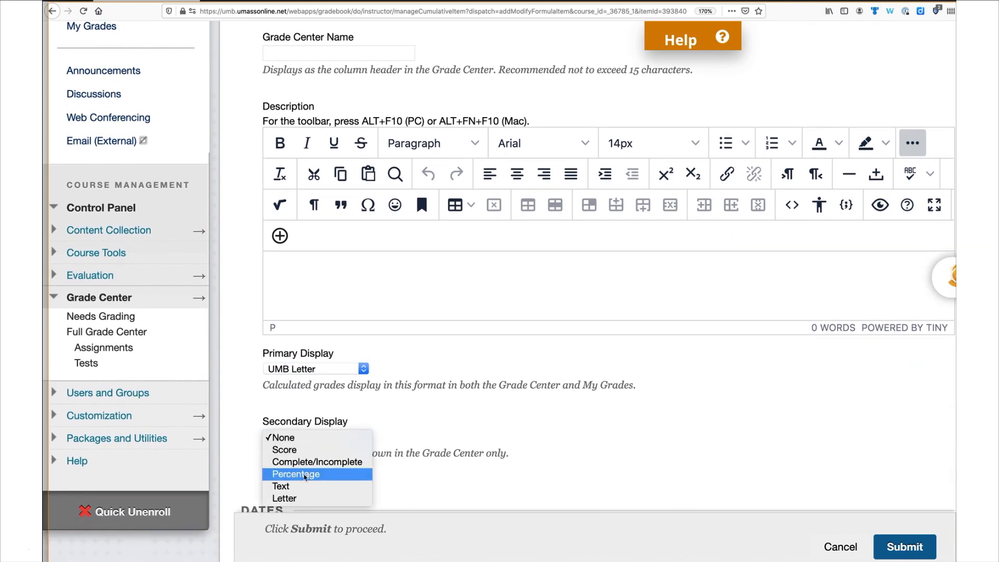
left_click(305, 475)
Include the Final Examination column in the weighted grade with a weight of 15%.
scroll(429, 491, "down", 4)
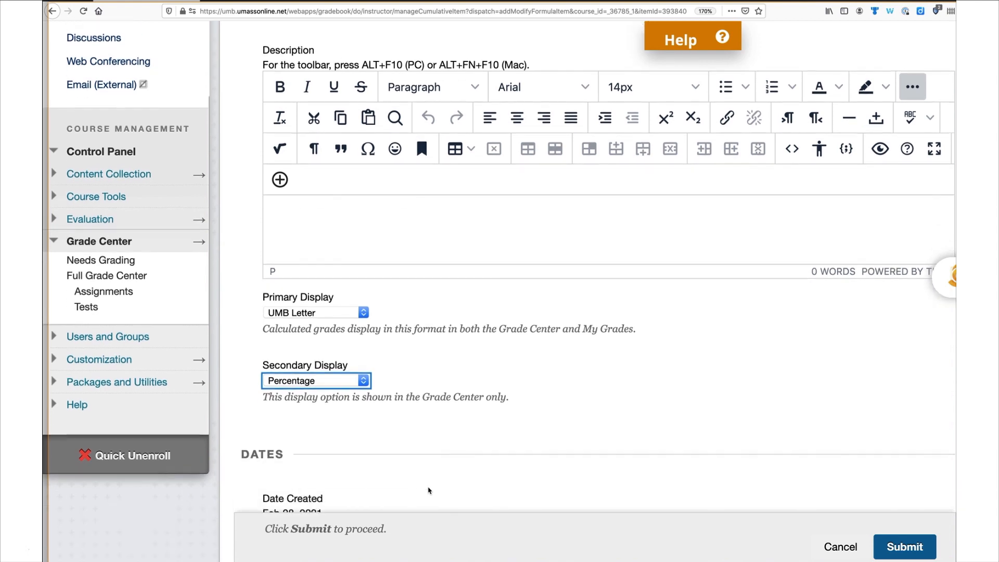
scroll(428, 490, "down", 8)
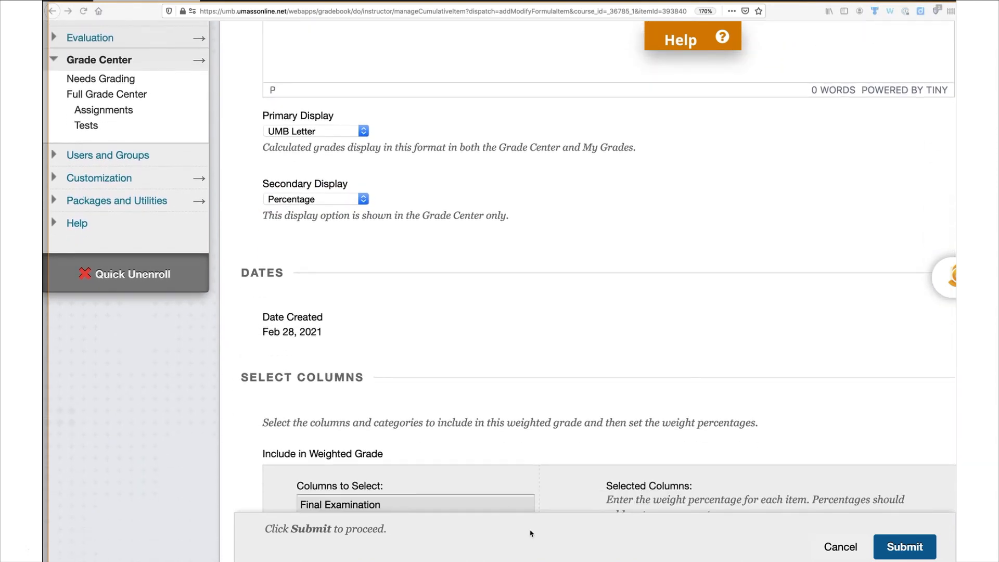
scroll(529, 533, "down", 3)
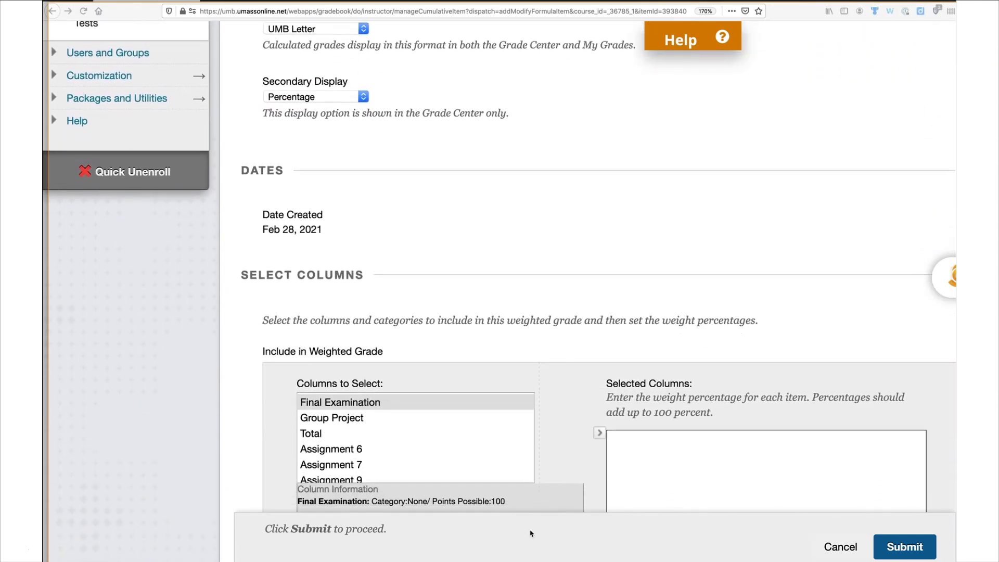
scroll(530, 533, "down", 1)
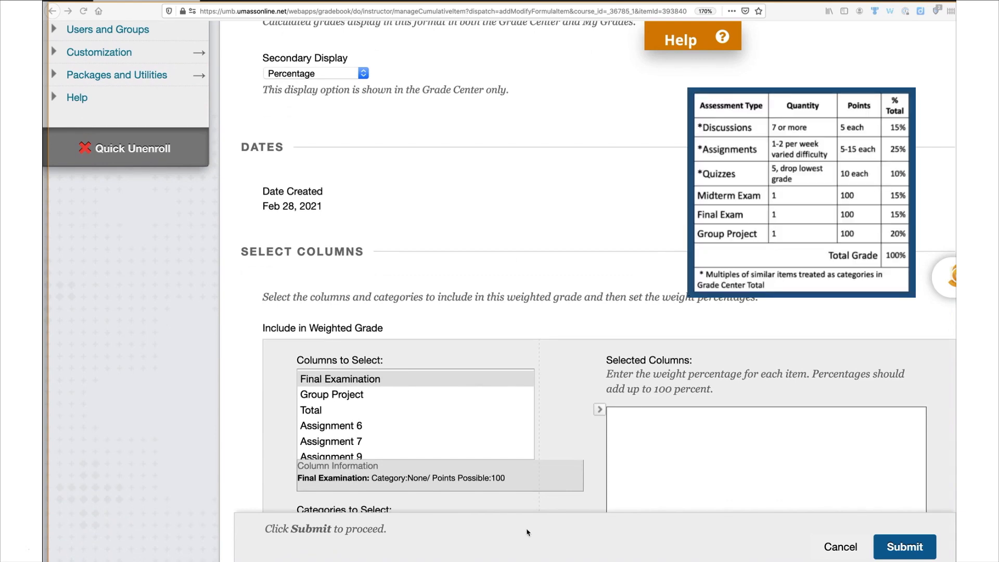
left_click(382, 380)
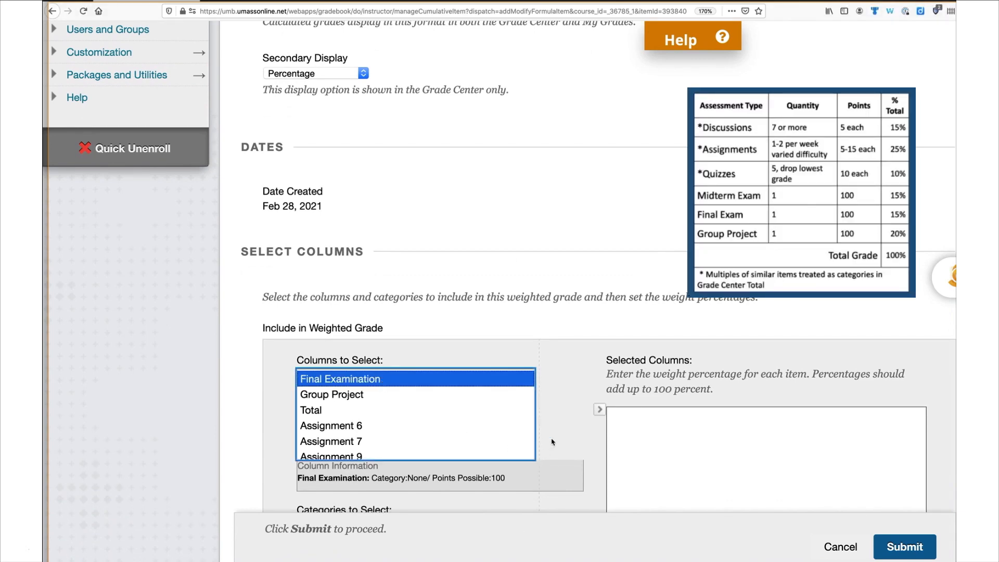
left_click(599, 410)
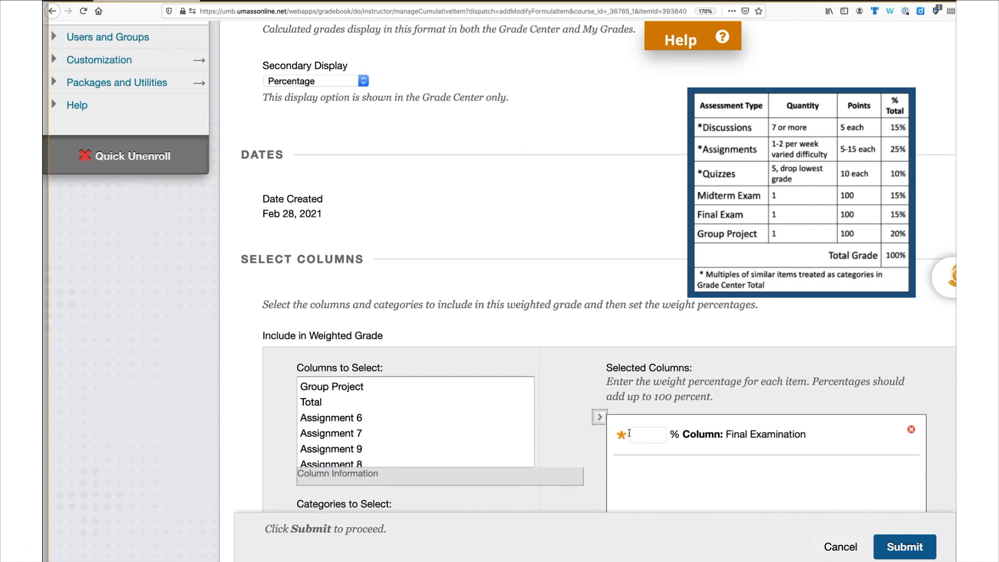
left_click(636, 437)
type("15")
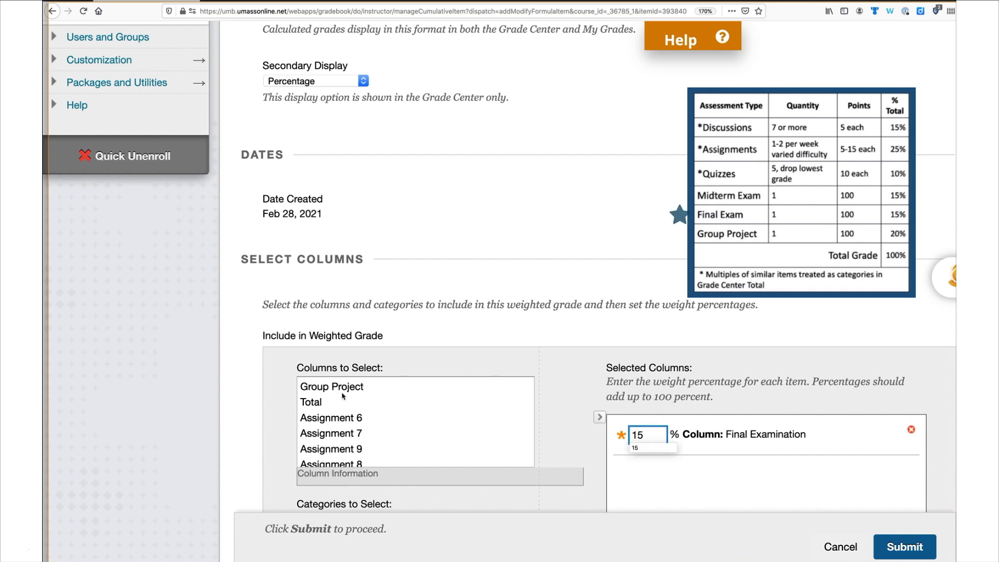
Include the Group Project column in the weighted grade with a weight of 20%.
scroll(323, 410, "down", 1)
scroll(323, 409, "up", 3)
left_click(323, 408)
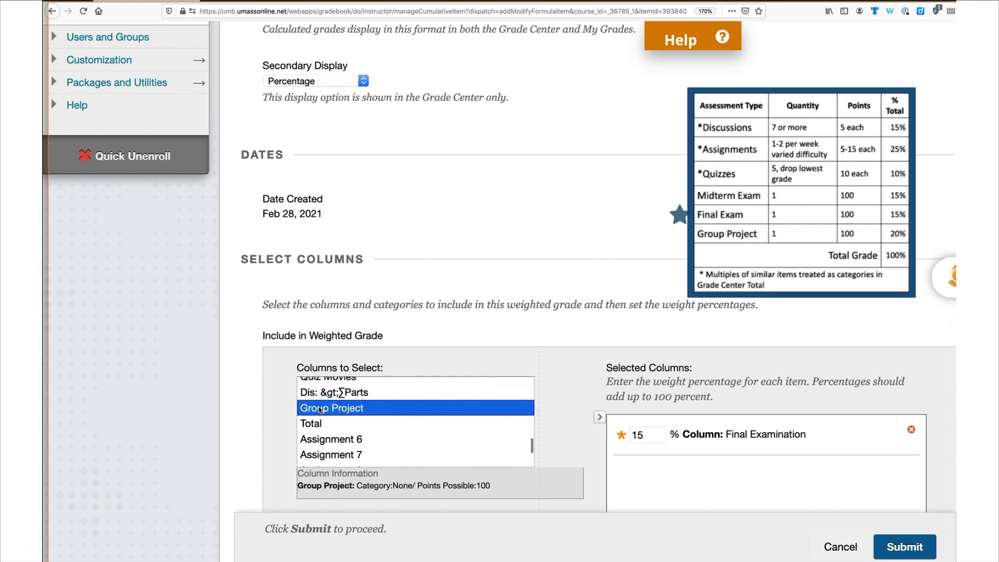
left_click(599, 419)
left_click(637, 481)
type("20")
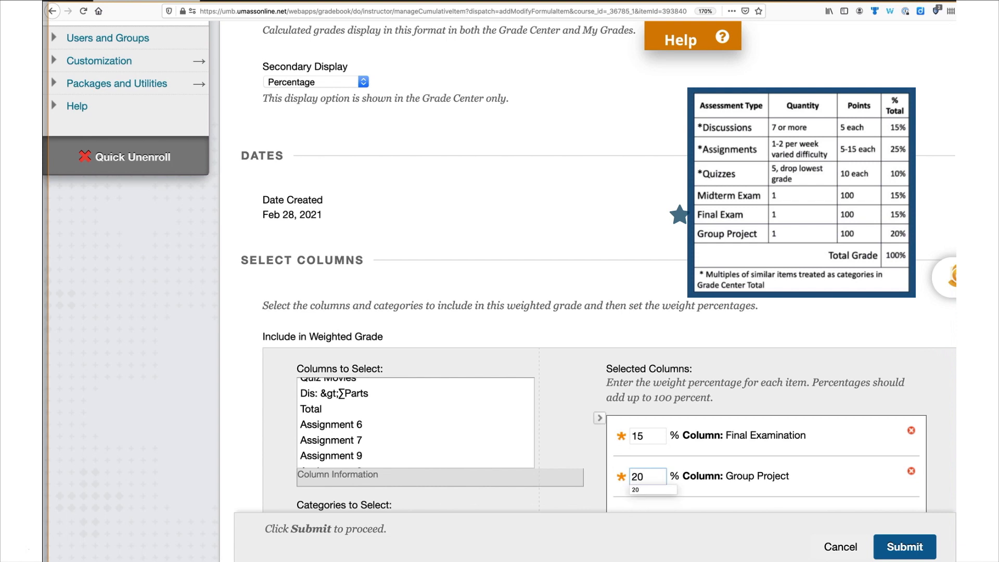
Include the Midterm Examination column in the weighted grade with a weight of 15%.
scroll(447, 416, "down", 5)
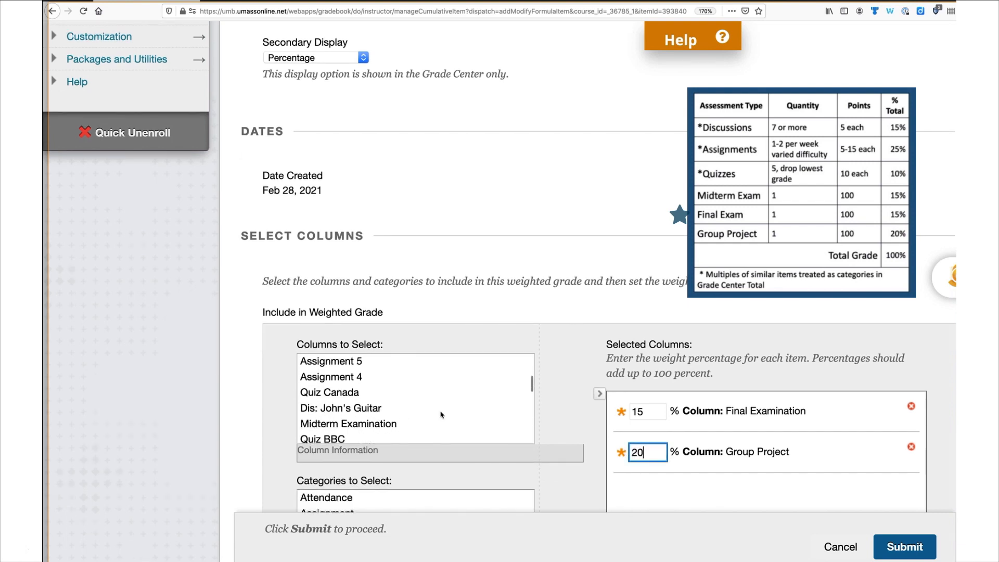
left_click(387, 407)
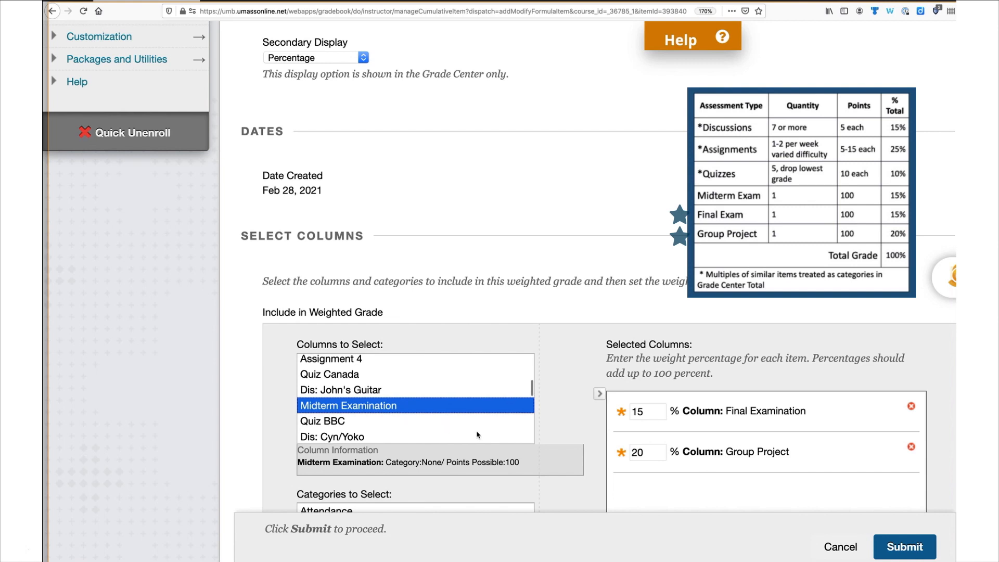
left_click(600, 394)
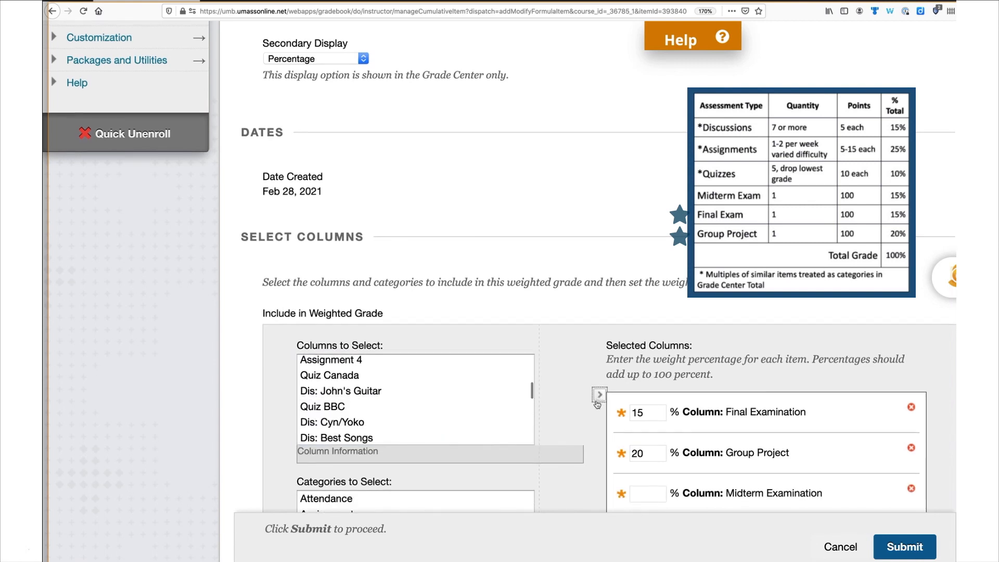
left_click(640, 493)
type("15")
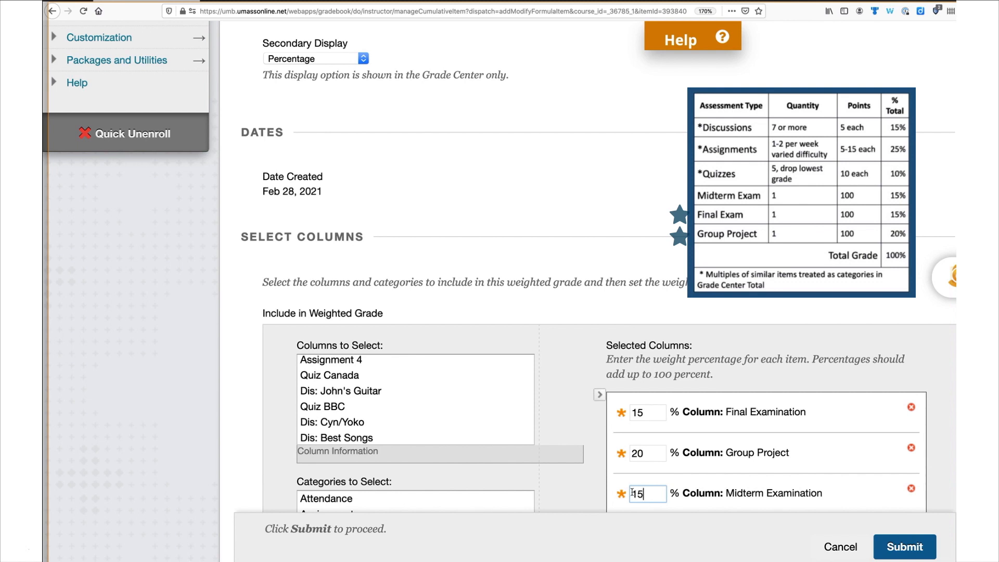
Include the Assignment category in the weighted grade at 25%, with its columns weighted proportionally.
scroll(596, 489, "down", 1)
scroll(591, 488, "down", 2)
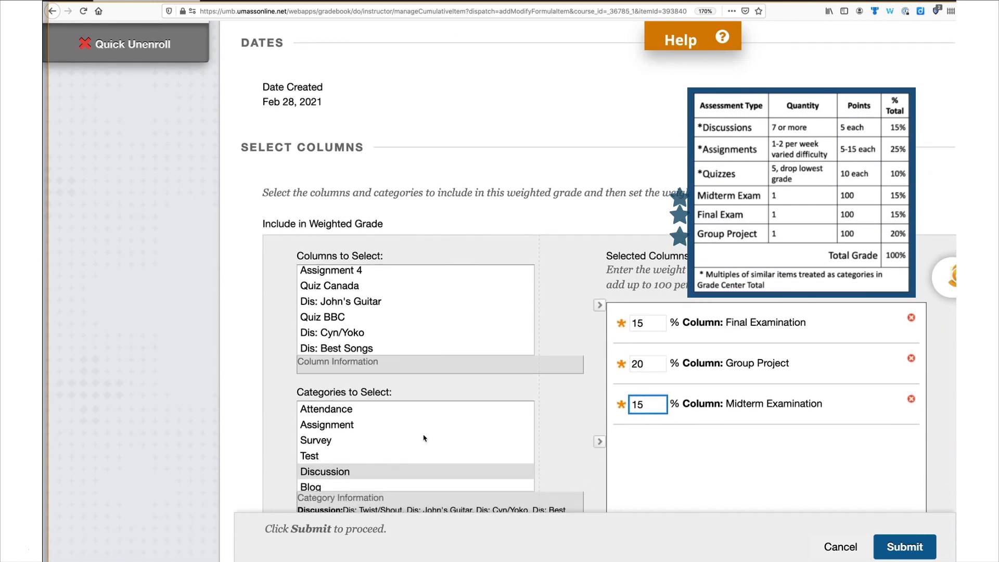
left_click(351, 427)
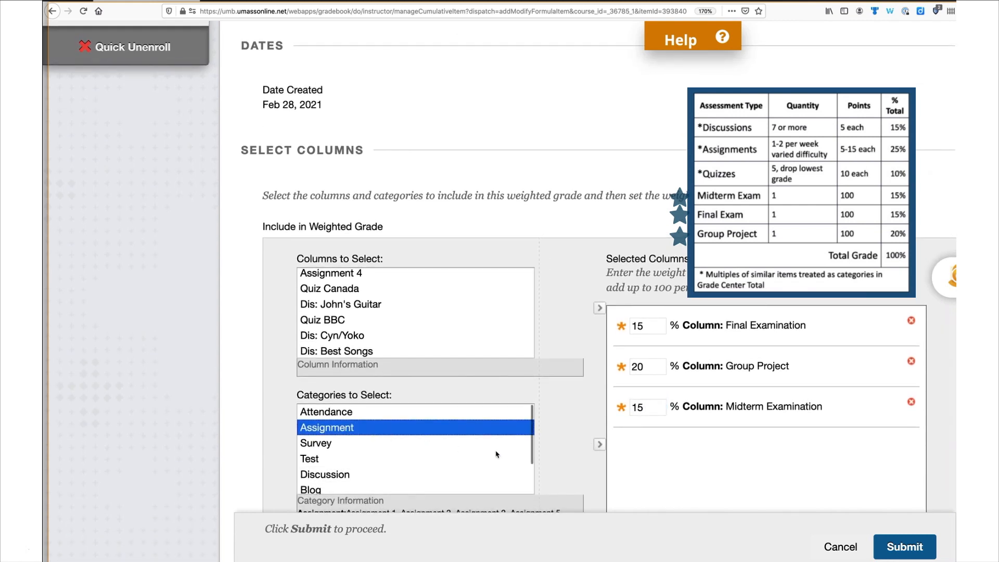
left_click(598, 444)
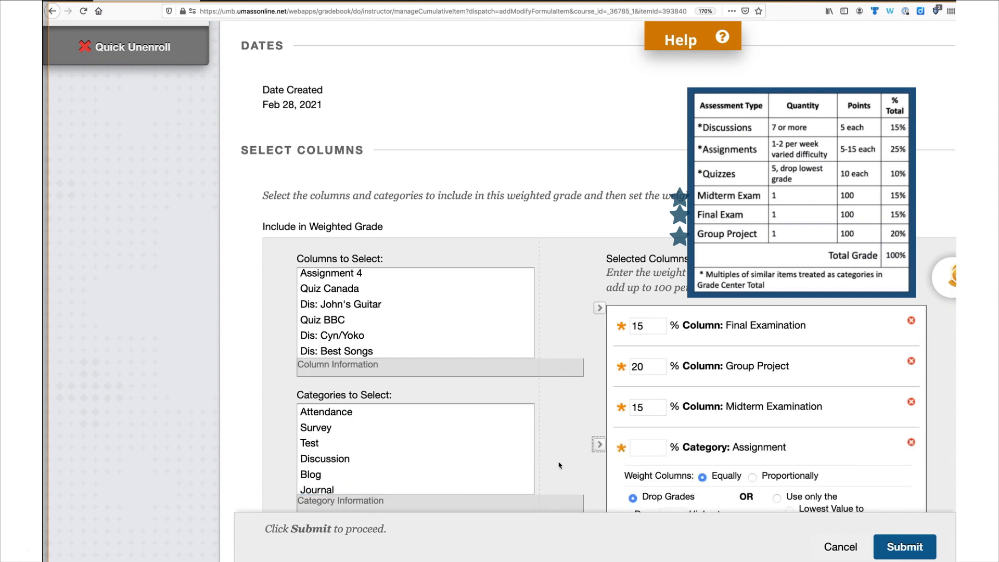
left_click(639, 446)
type("25")
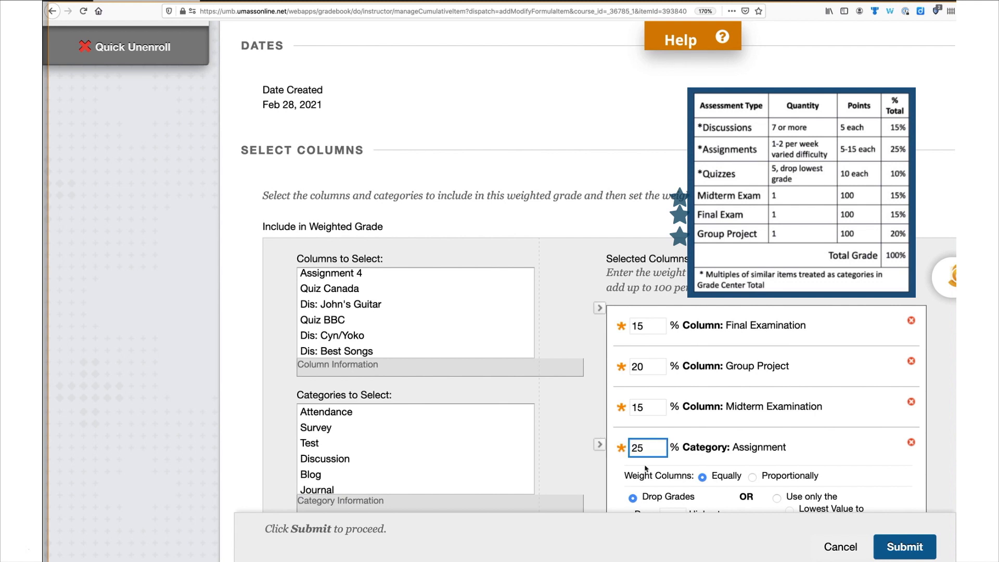
left_click(753, 476)
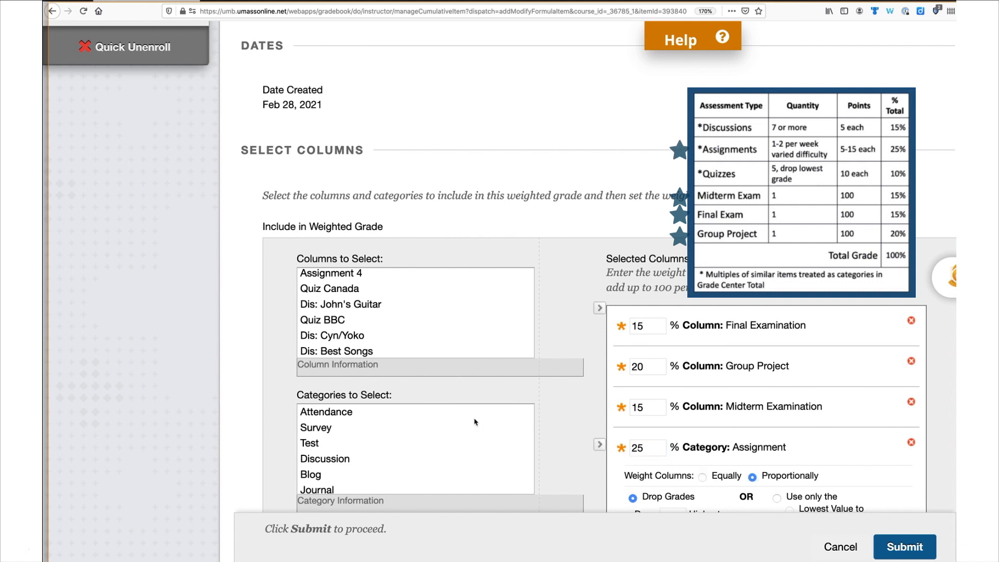
Include the Test category in the weighted grade at 10%, dropping the 1 lowest grade.
scroll(474, 421, "down", 1)
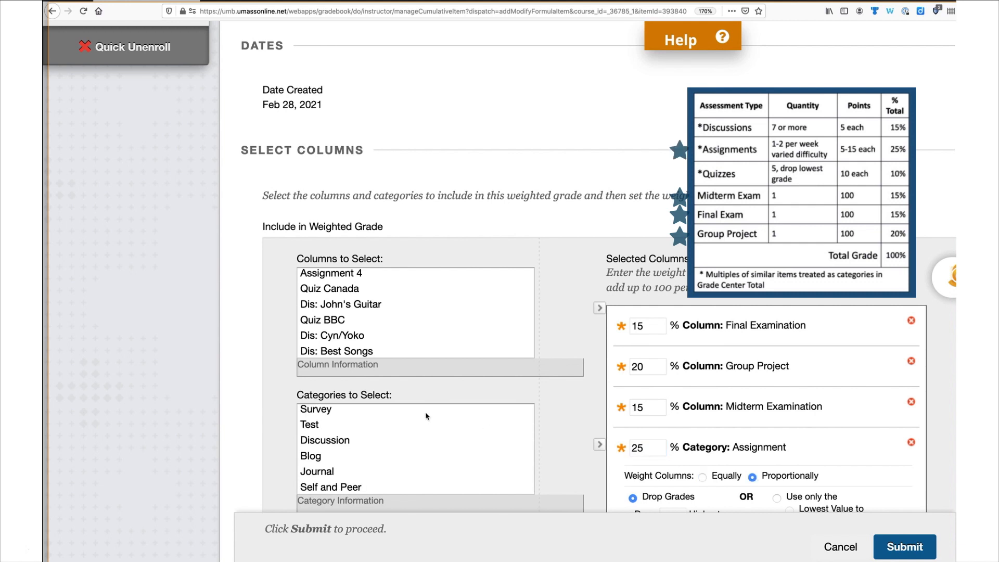
left_click(307, 428)
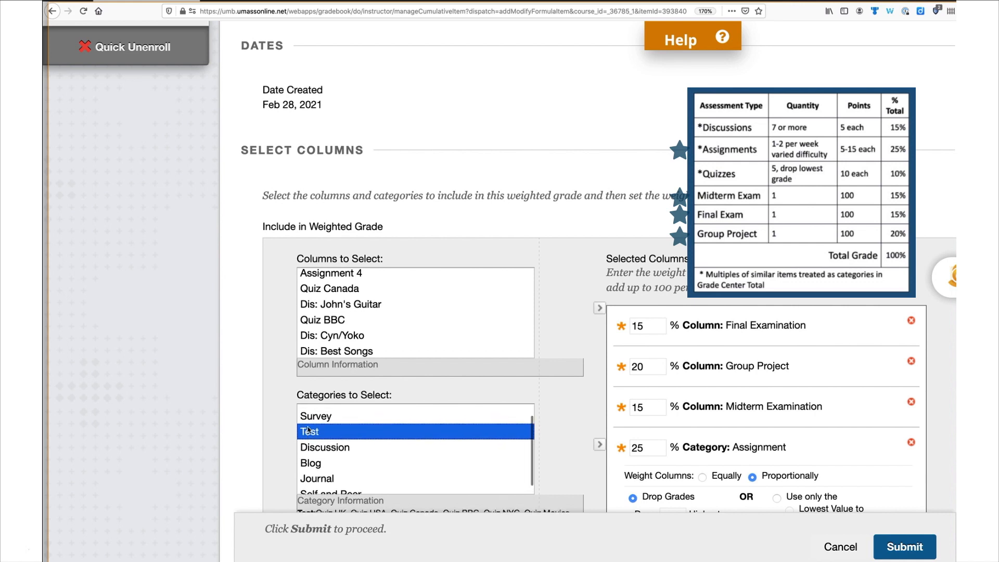
scroll(630, 469, "down", 2)
scroll(634, 467, "down", 5)
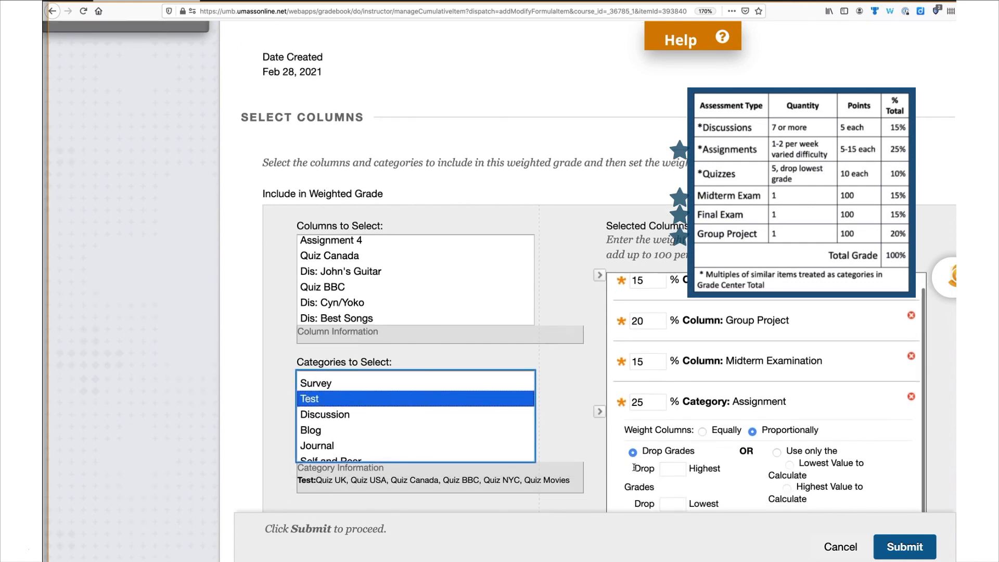
scroll(575, 455, "down", 2)
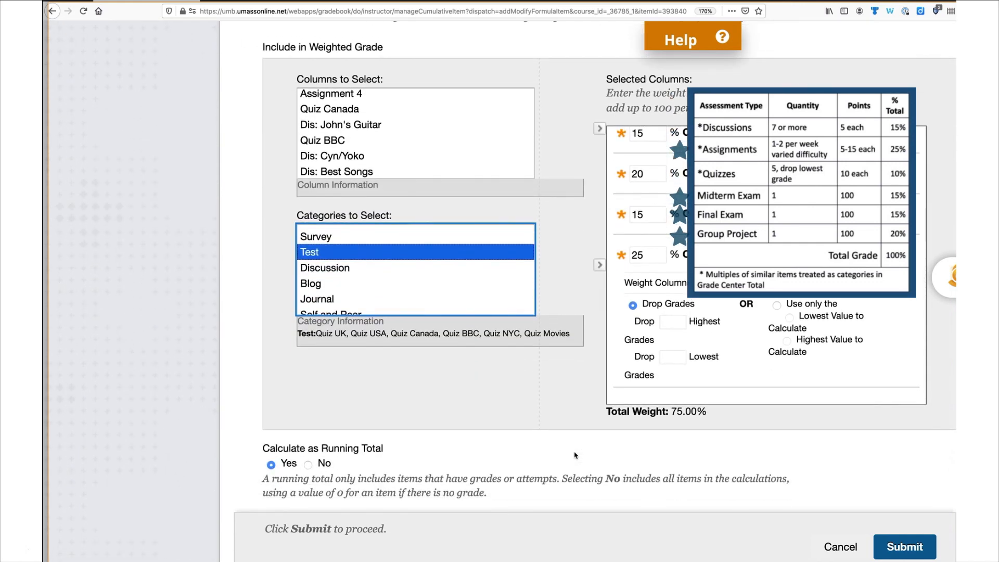
scroll(638, 393, "down", 1)
scroll(674, 323, "up", 3)
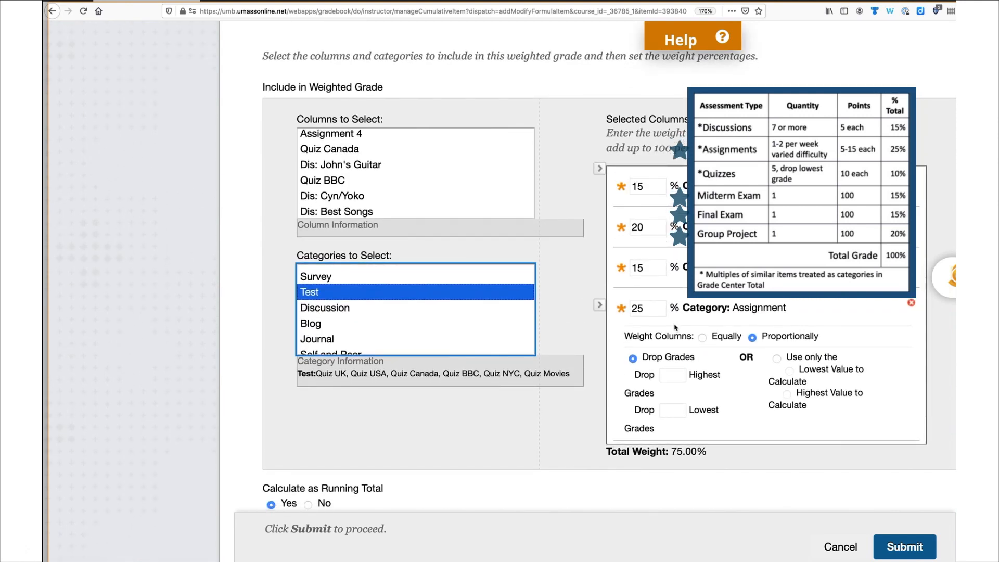
left_click(599, 305)
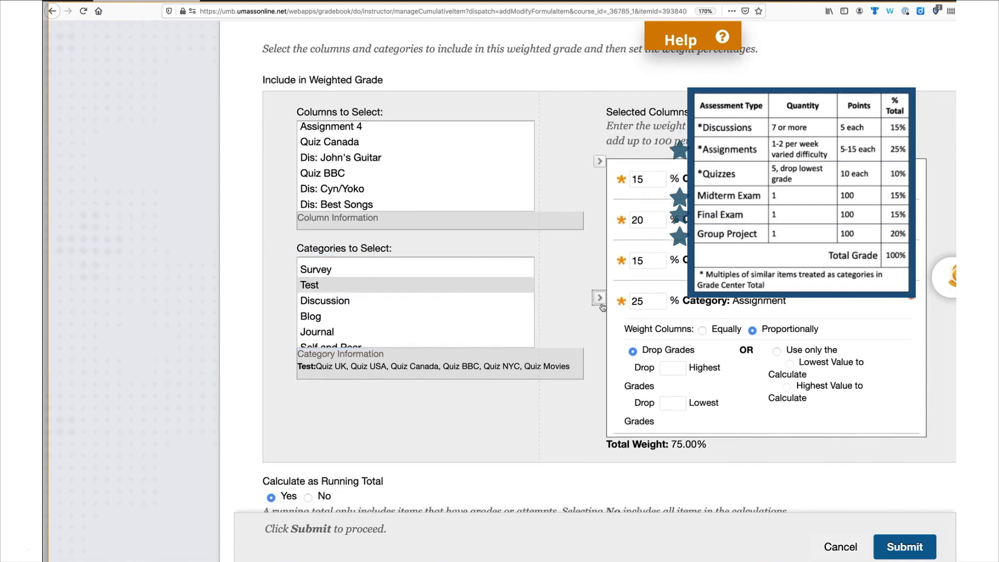
left_click(636, 308)
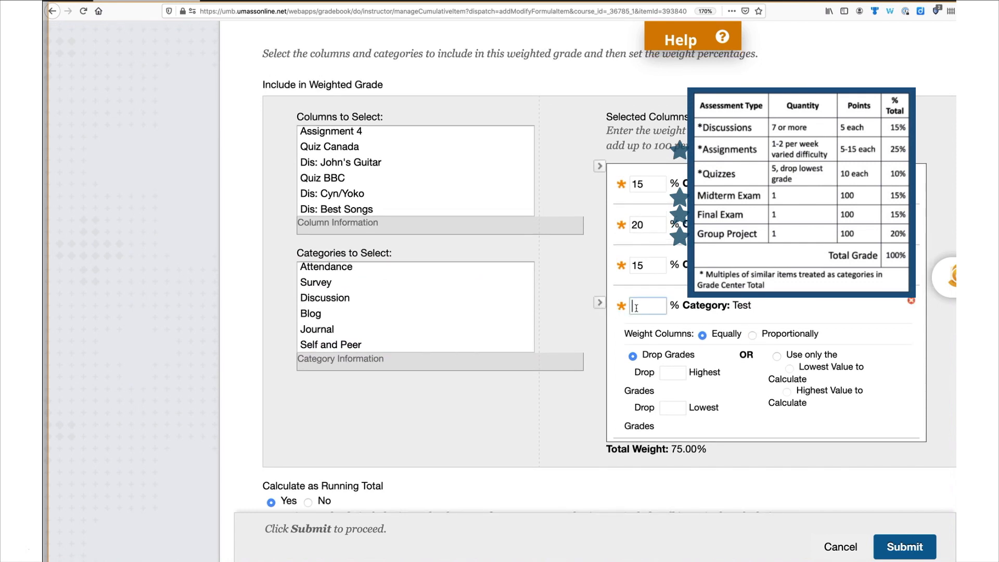
type("10")
left_click(668, 408)
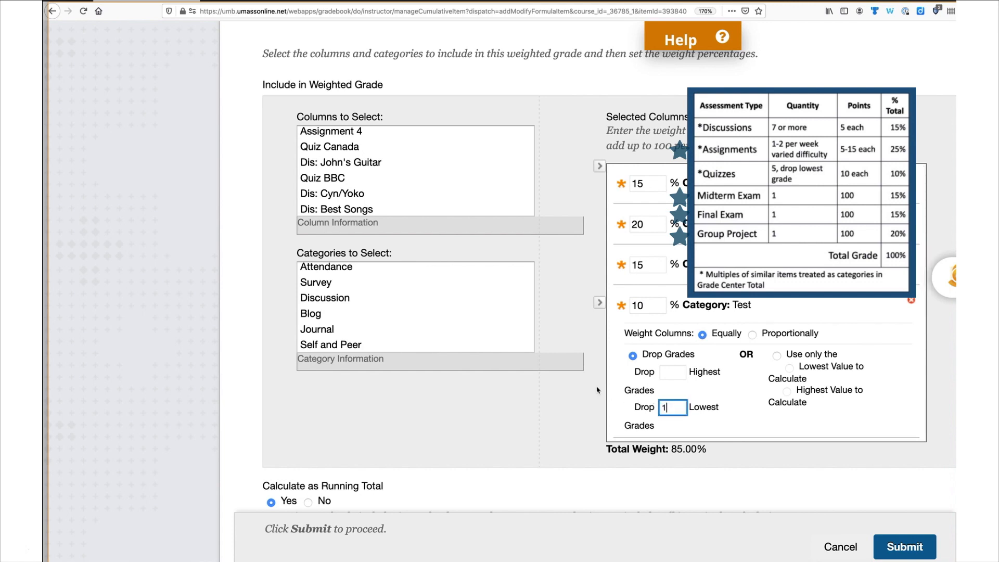
left_click(523, 408)
Include the Discussion category in the weighted grade at 15%, and set Calculate as Running Total to No.
left_click(348, 303)
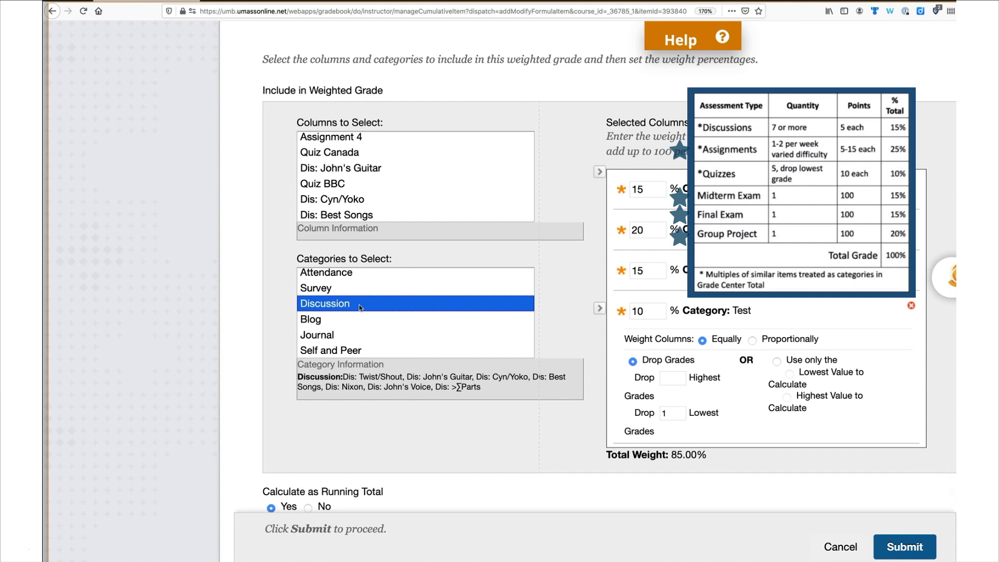
left_click(600, 309)
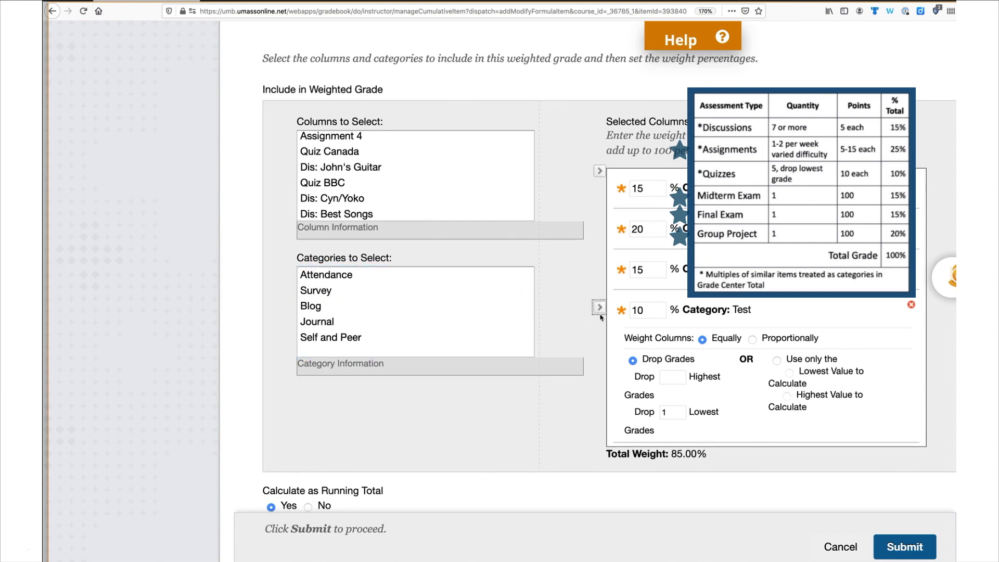
scroll(676, 360, "down", 3)
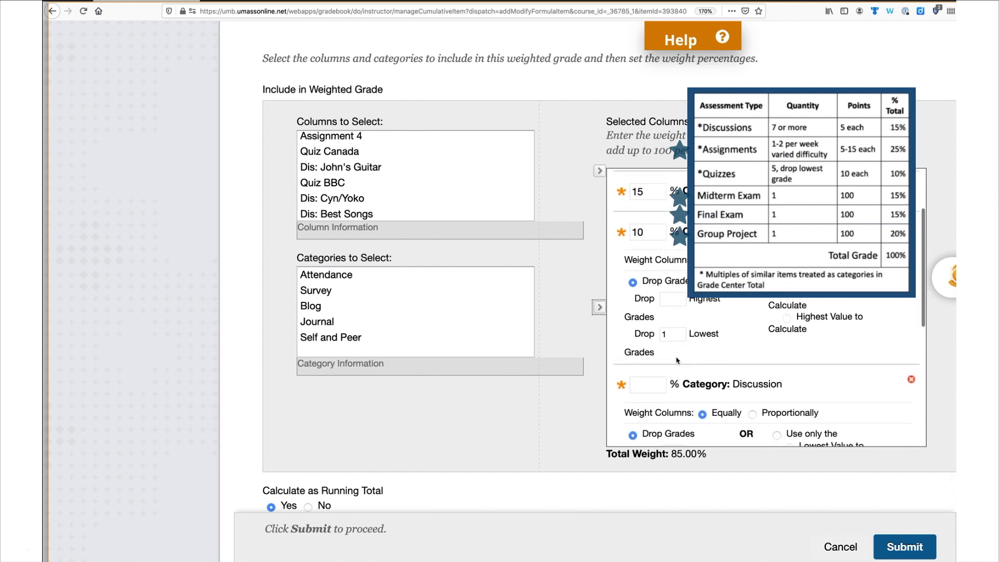
left_click(636, 387)
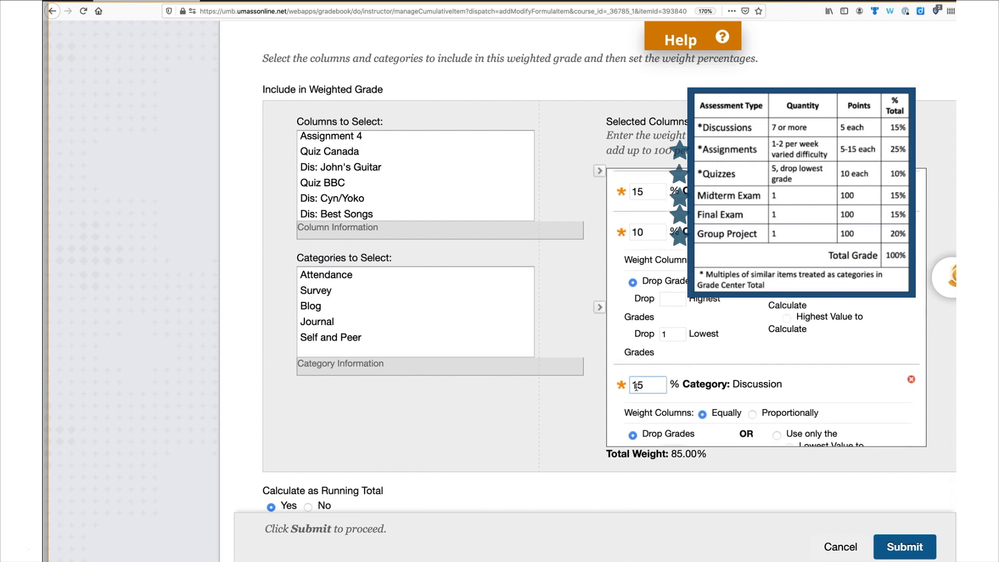
scroll(676, 456, "down", 1)
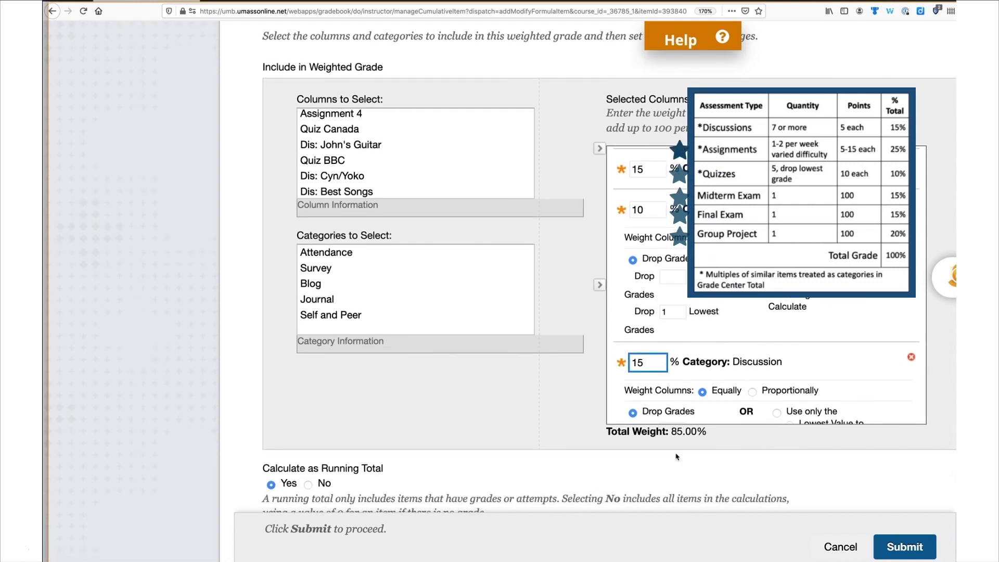
key("Tab")
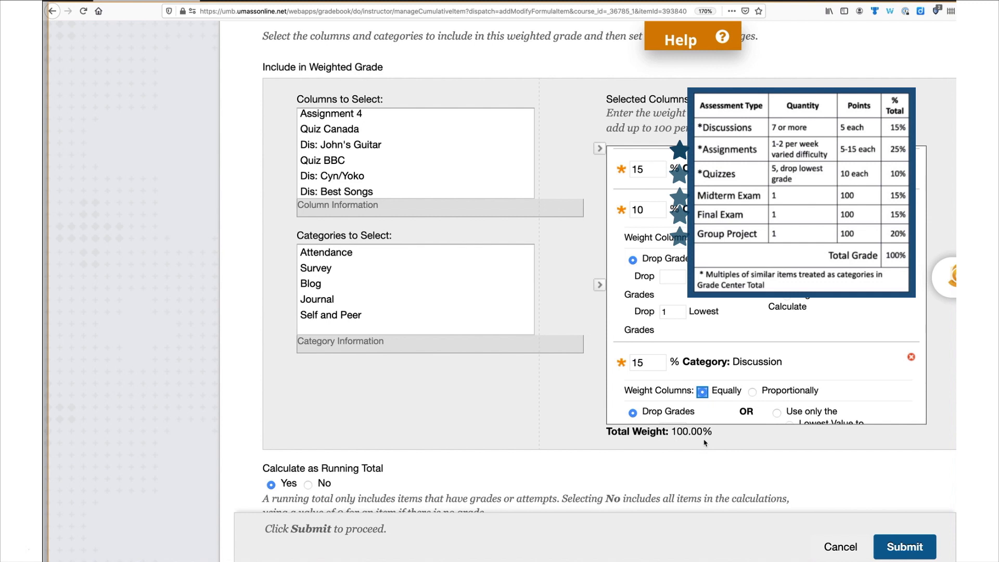
scroll(520, 460, "down", 1)
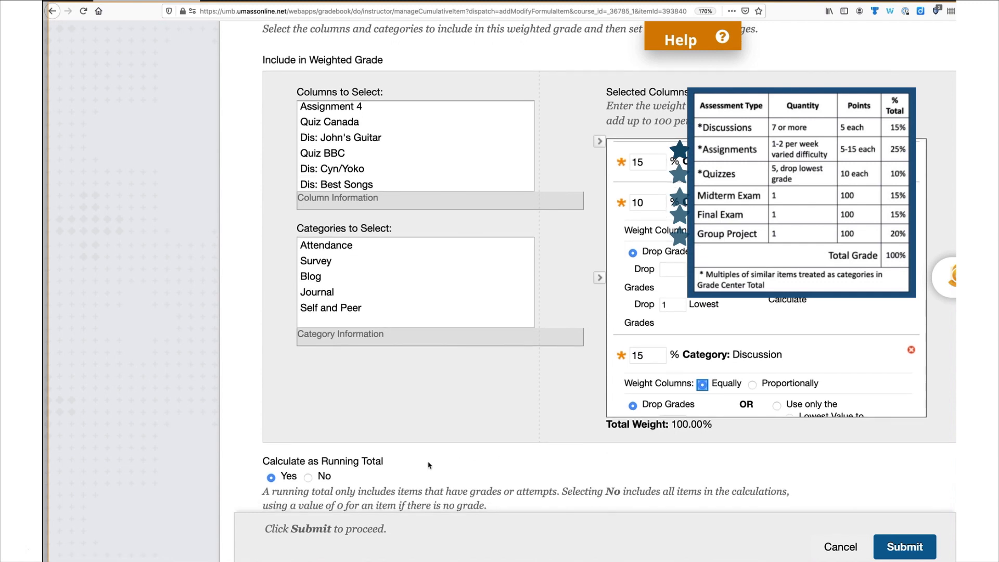
left_click(308, 478)
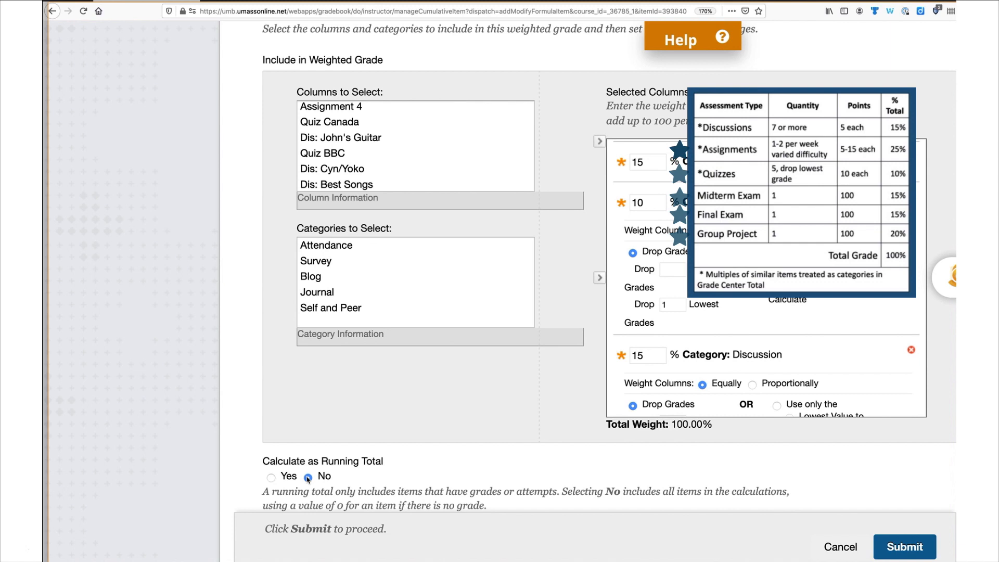